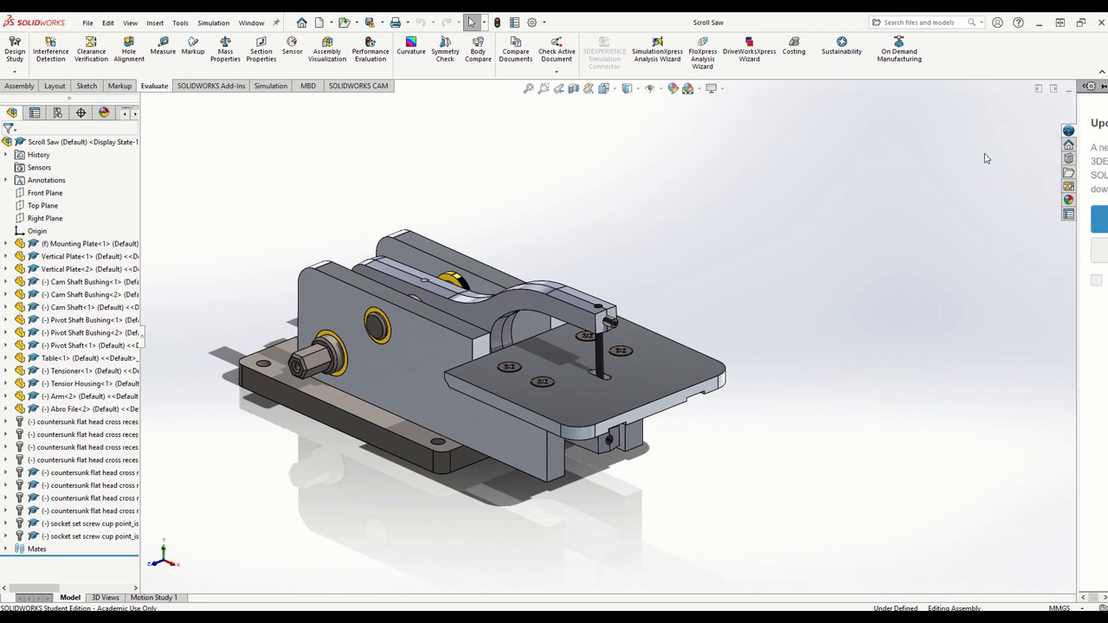
scroll(400, 292, up, 1)
scroll(399, 291, down, 1)
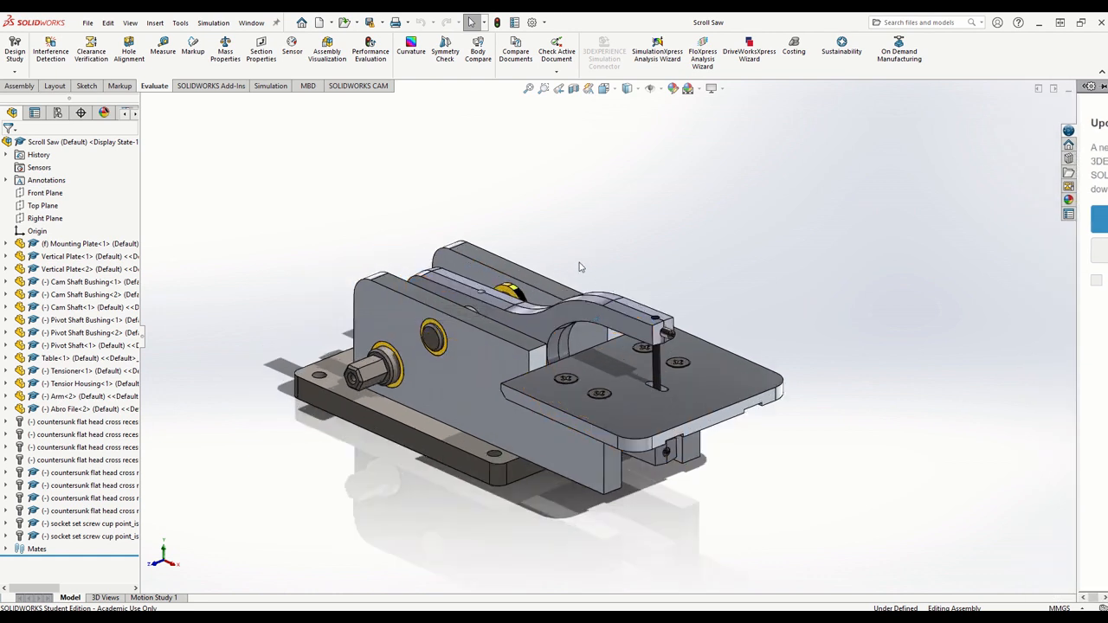
drag(594, 331, 594, 313)
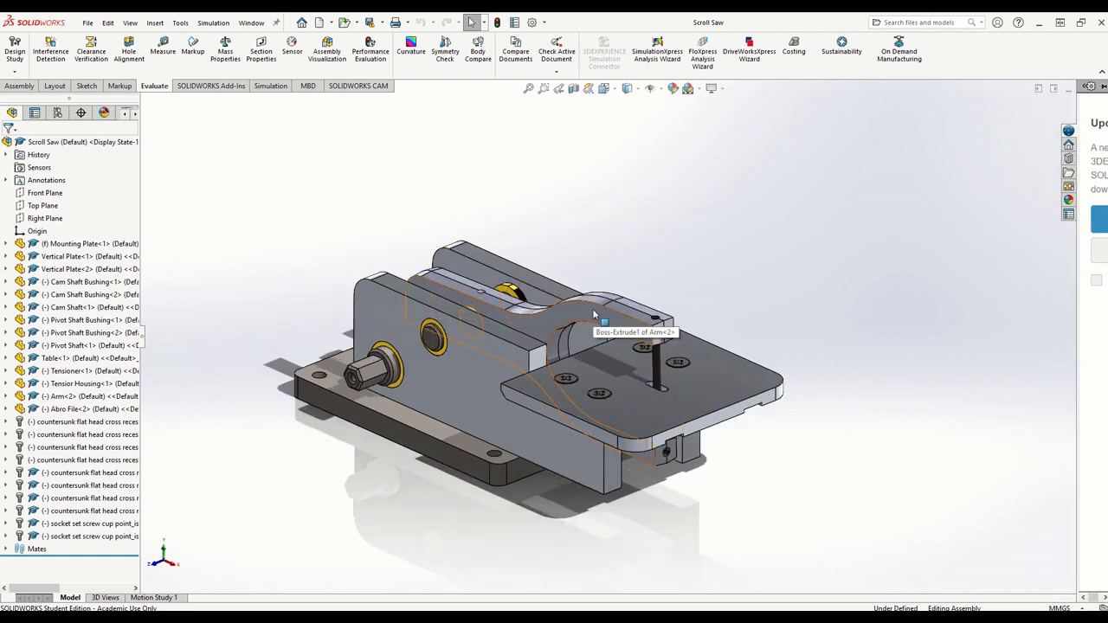
drag(570, 316, 542, 324)
right_click(542, 325)
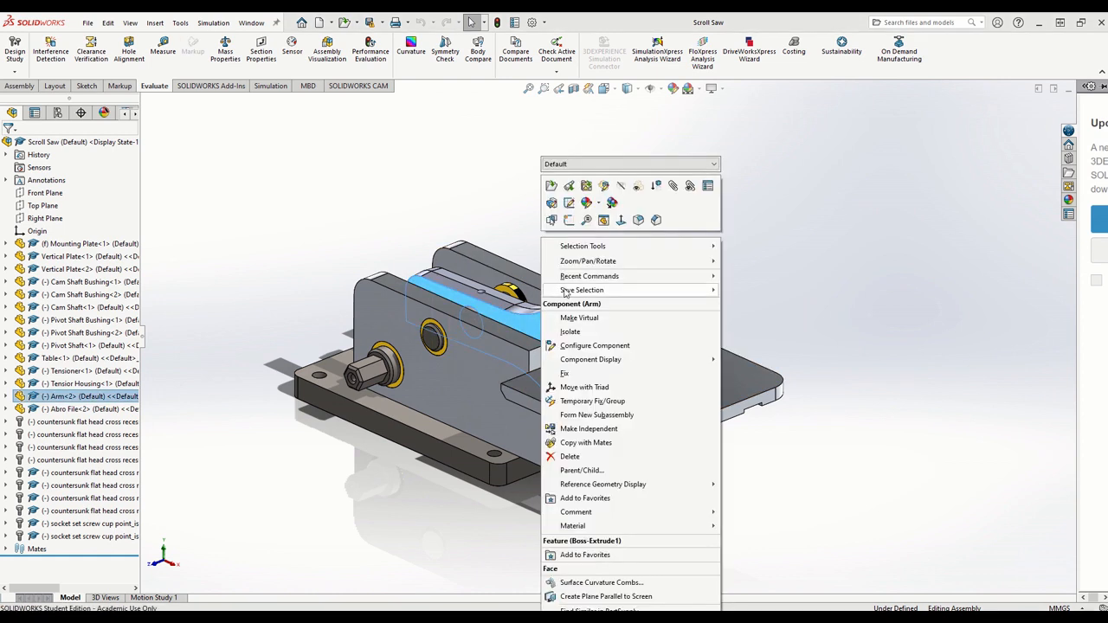
mouse_move(584, 264)
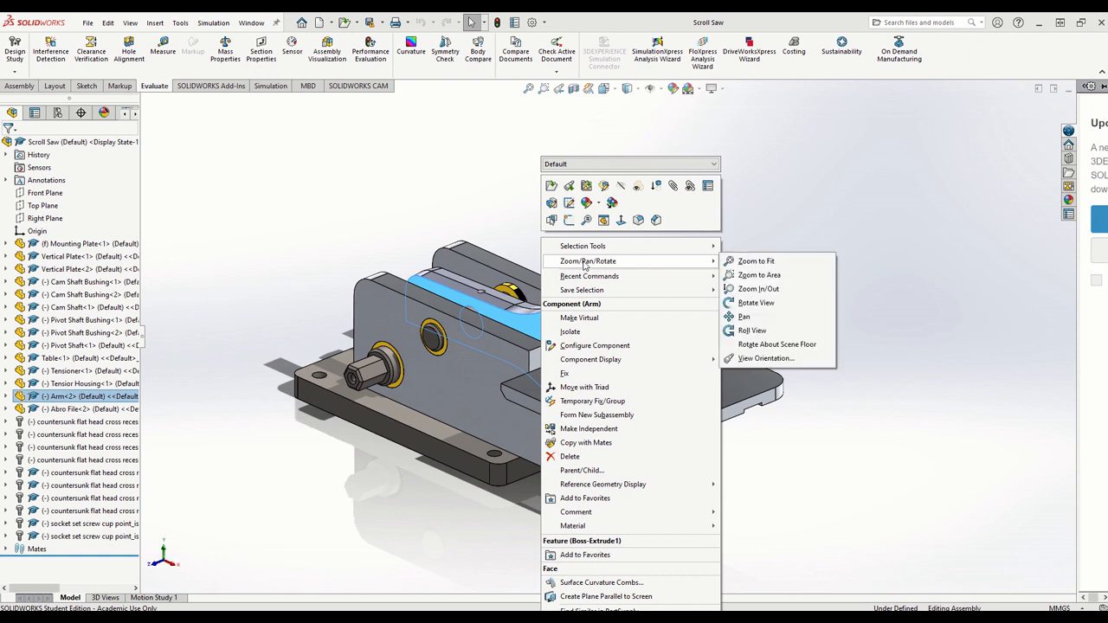
click(755, 221)
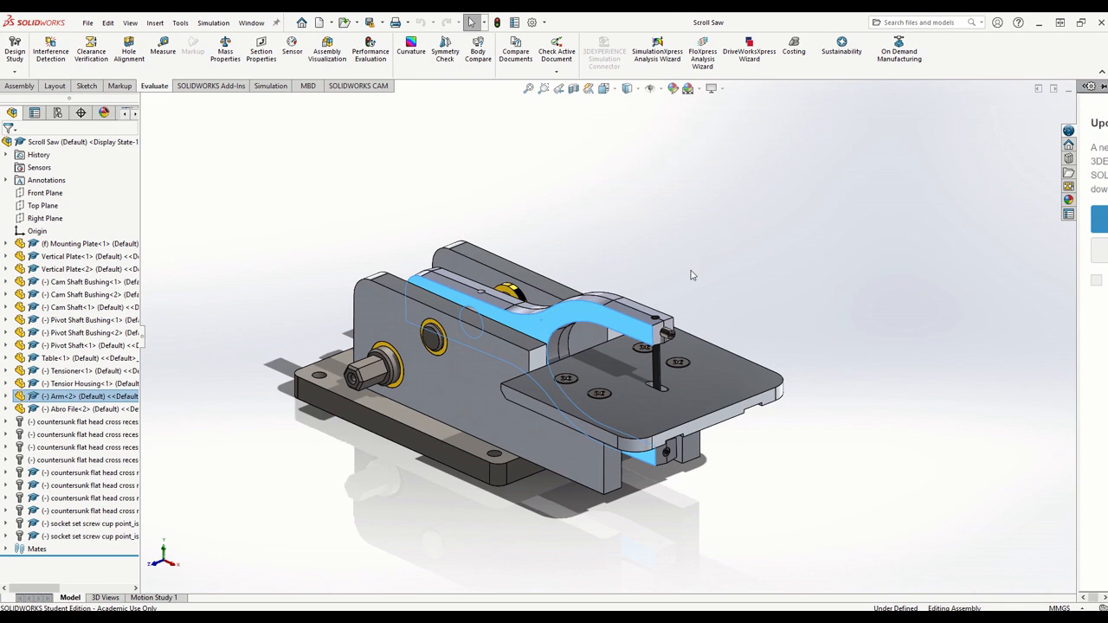
click(635, 254)
Examine the scroll saw's vertical plates, shafts, arm, blade and table from several angles.
middle_drag(539, 294, 459, 355)
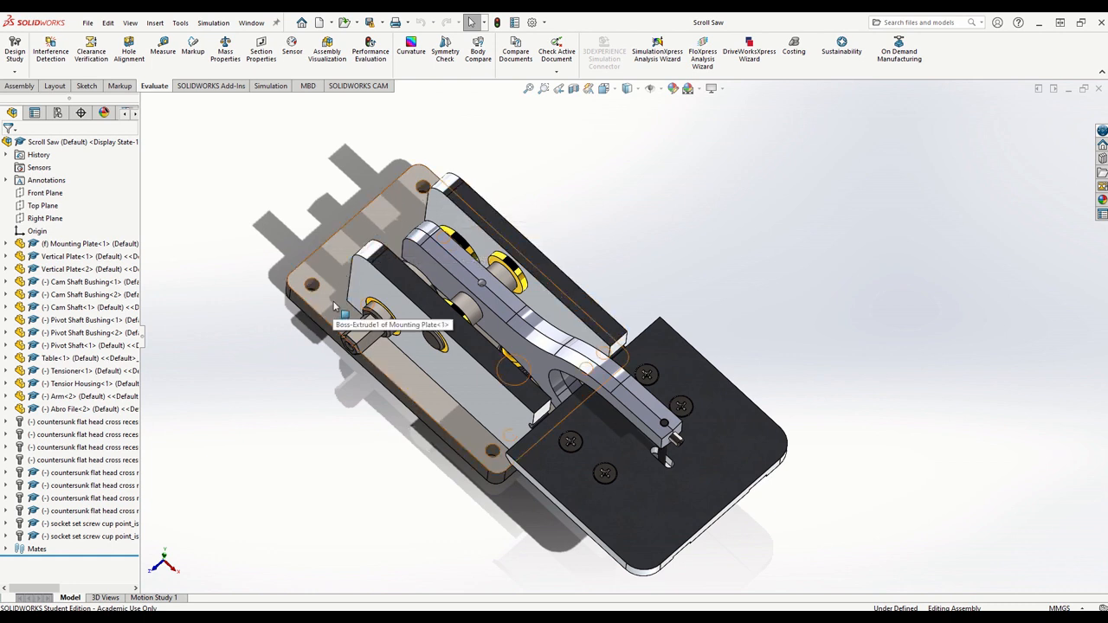
middle_drag(336, 306, 379, 212)
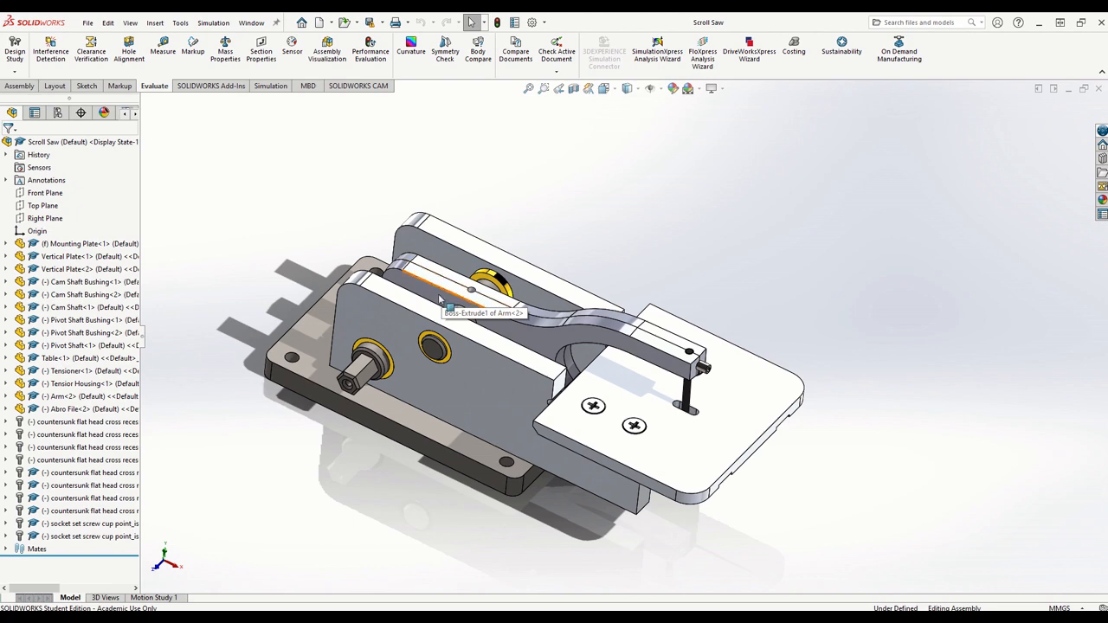
mouse_move(596, 347)
mouse_down()
mouse_move(571, 350)
mouse_move(585, 348)
mouse_up()
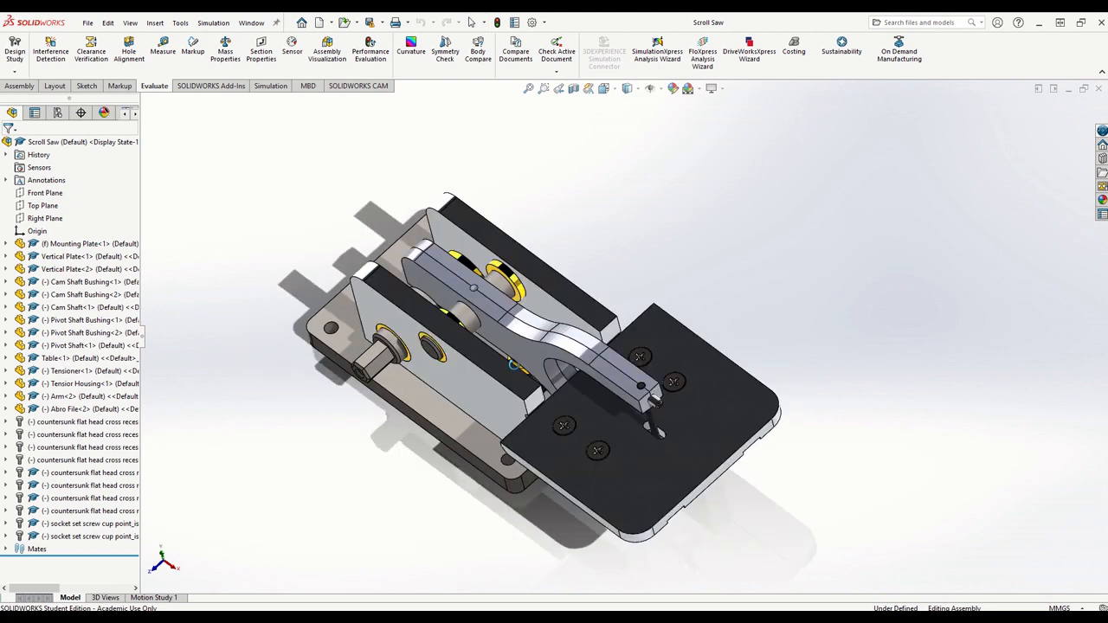
middle_drag(513, 365, 525, 405)
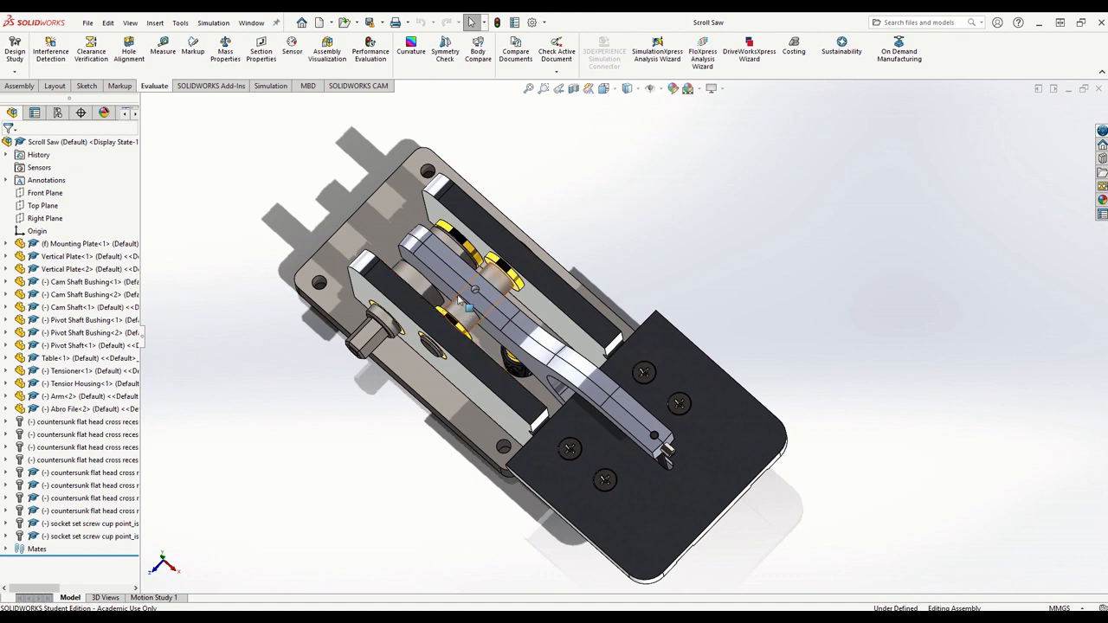
middle_drag(460, 249, 540, 139)
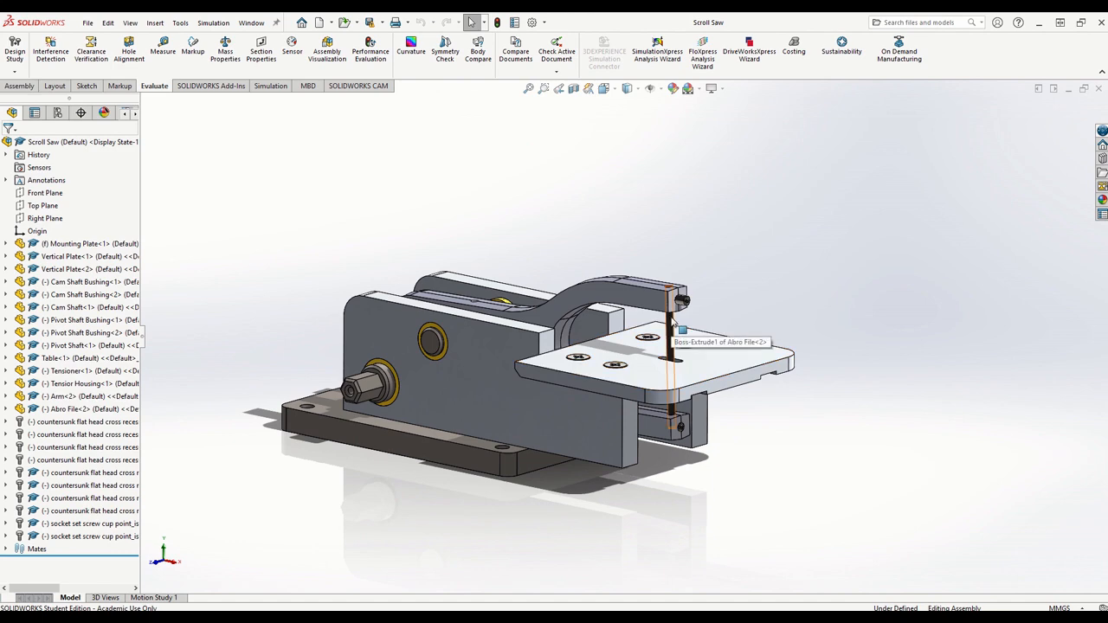
middle_drag(681, 304, 692, 381)
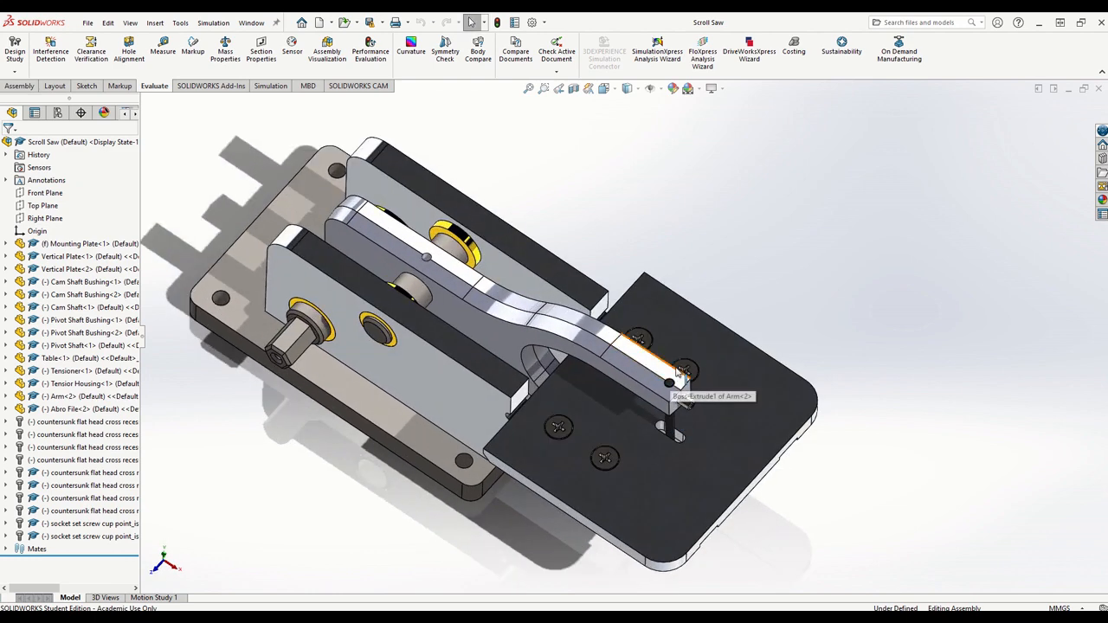
middle_drag(599, 400, 590, 310)
key(ctrl+shift+z)
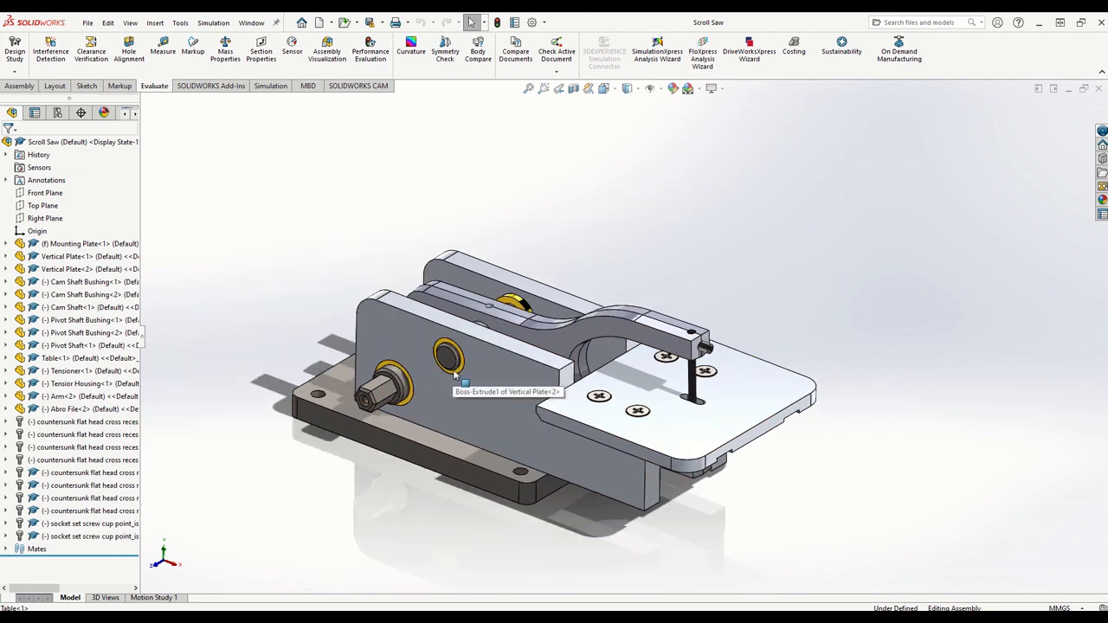
middle_drag(542, 452, 543, 427)
scroll(384, 389, up, 1)
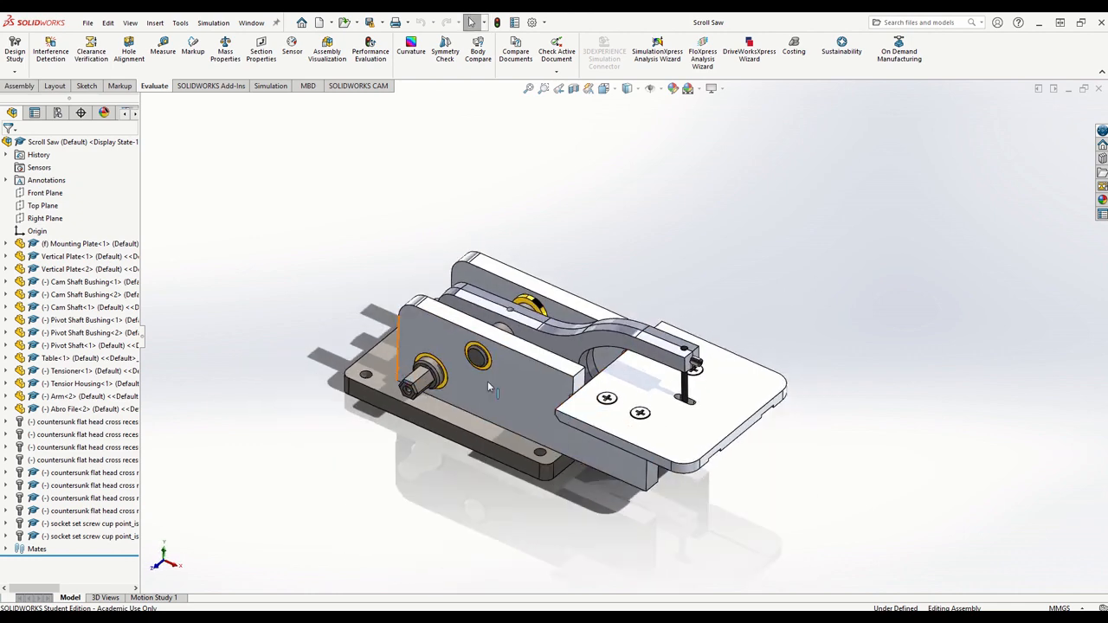
scroll(487, 381, down, 1)
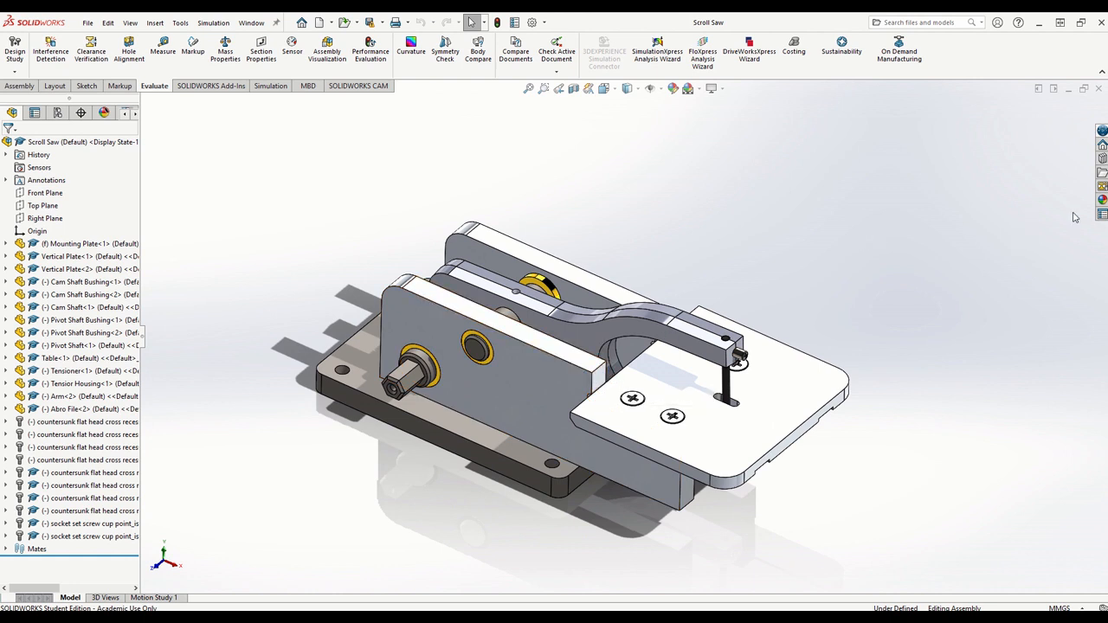
Widen the appearances library and browse its aluminum finishes in the metal category.
click(1100, 201)
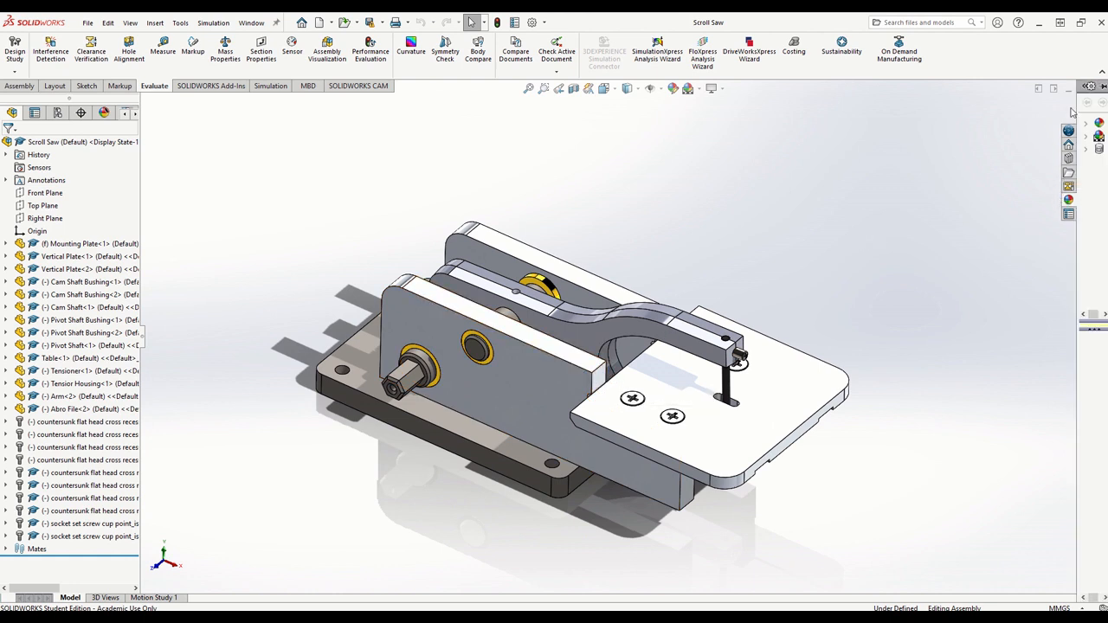
drag(1076, 110, 888, 110)
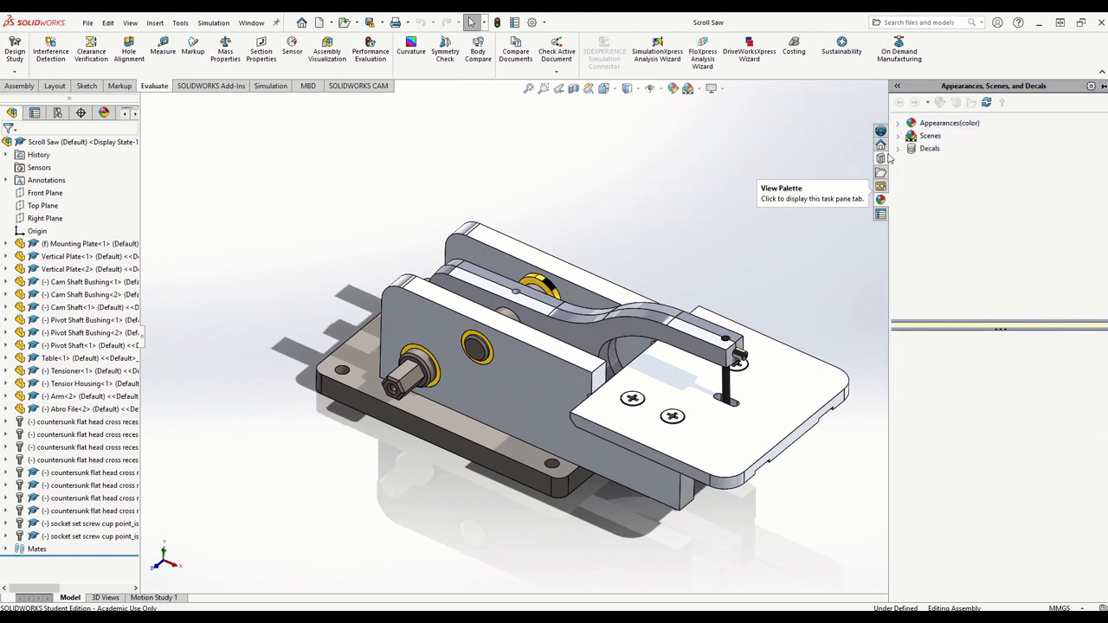
click(897, 124)
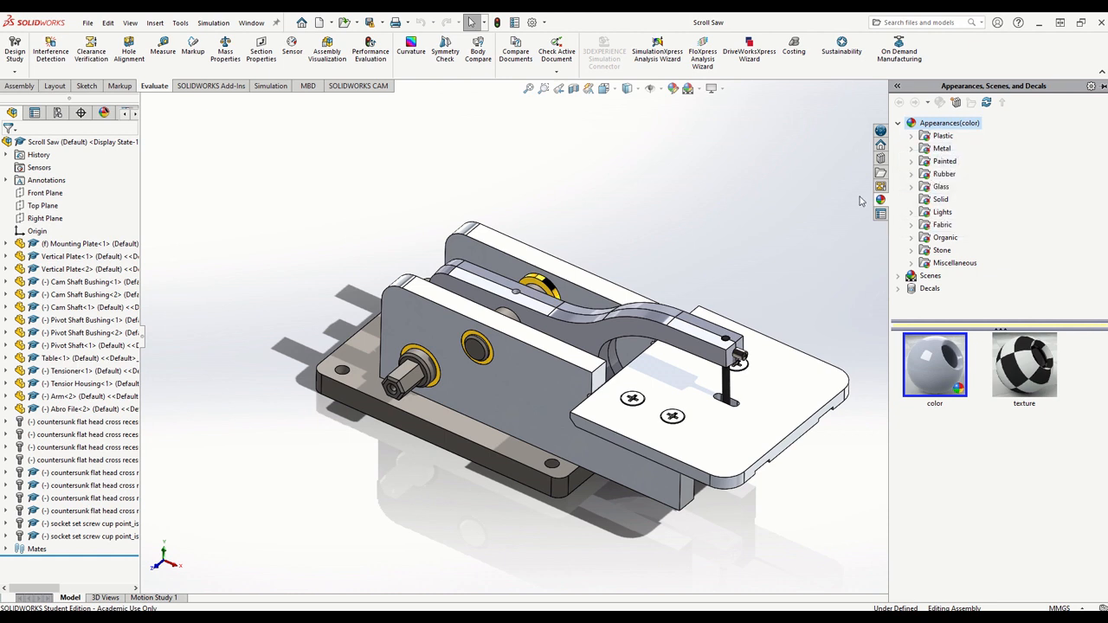
click(913, 153)
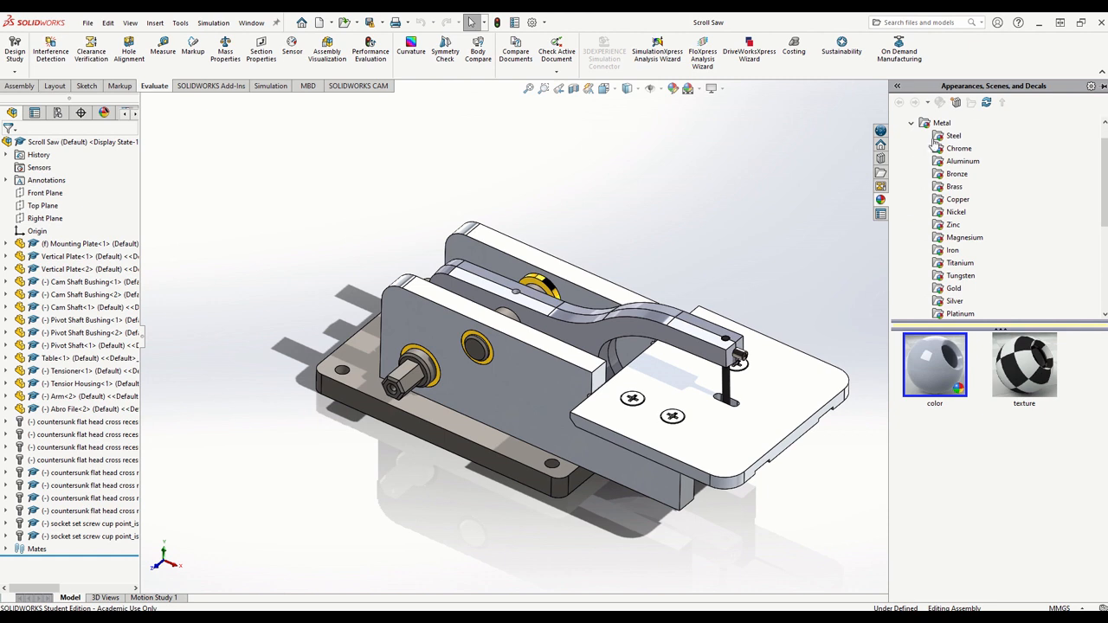
click(938, 165)
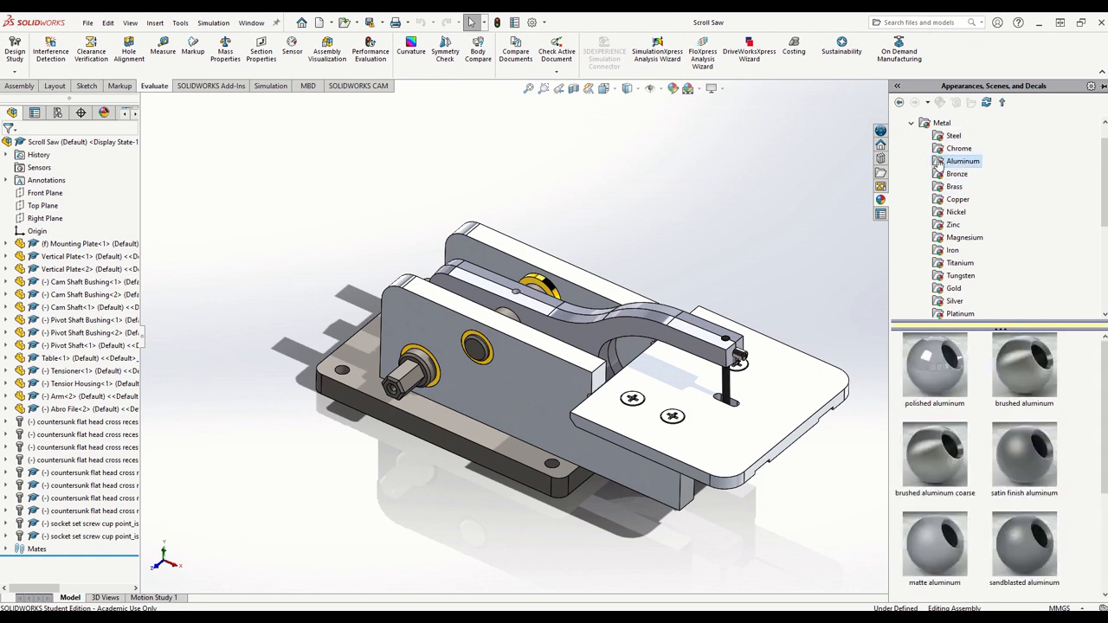
scroll(942, 397, down, 2)
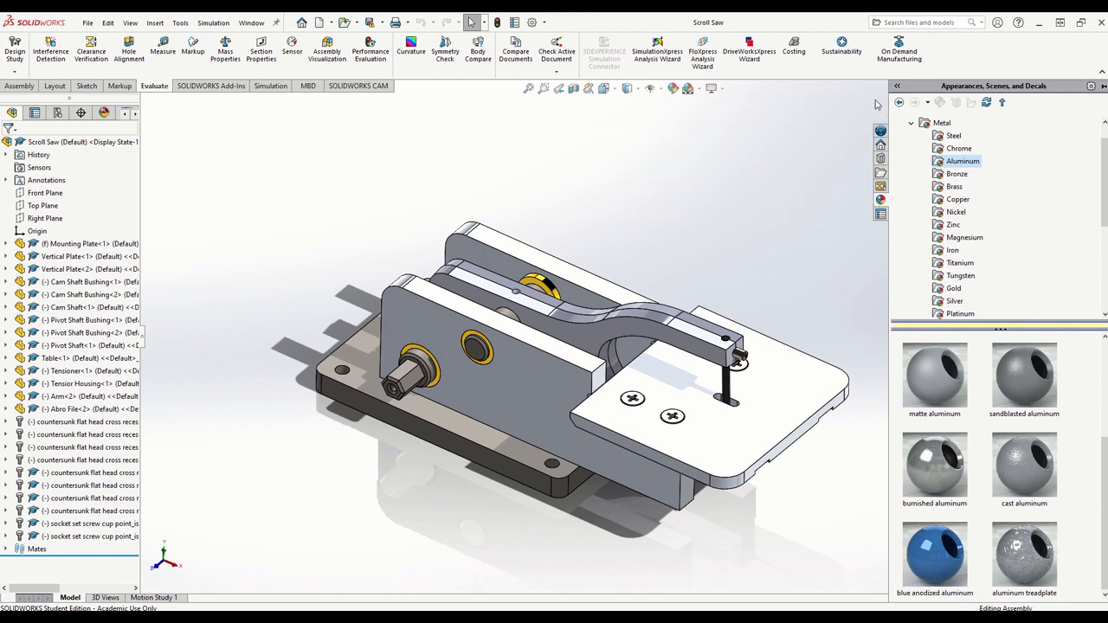
middle_drag(586, 260, 608, 242)
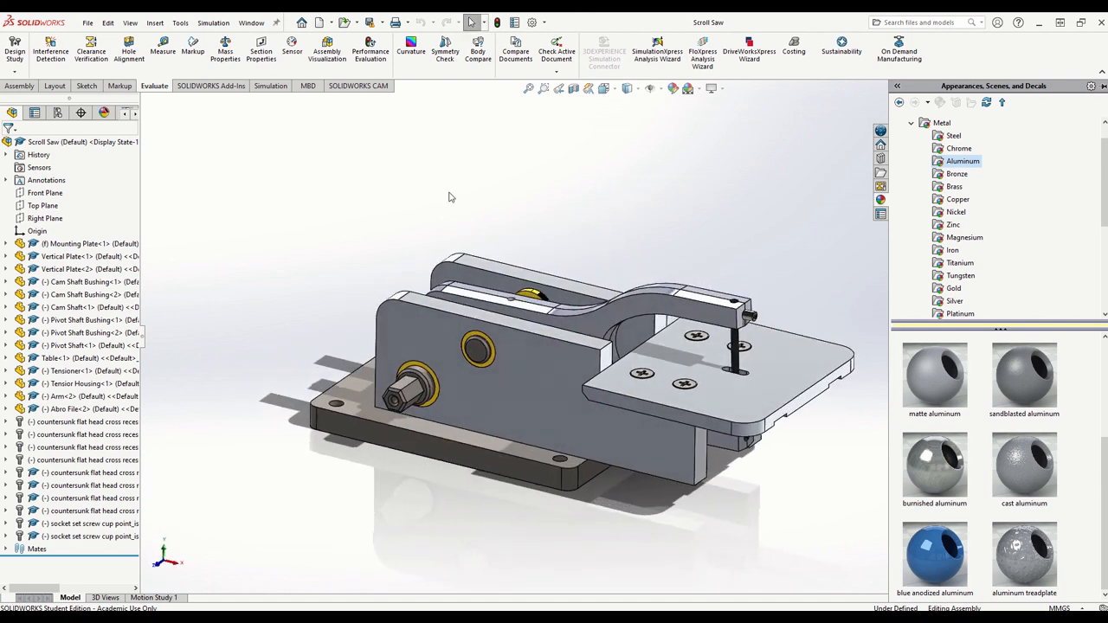
click(61, 87)
click(18, 87)
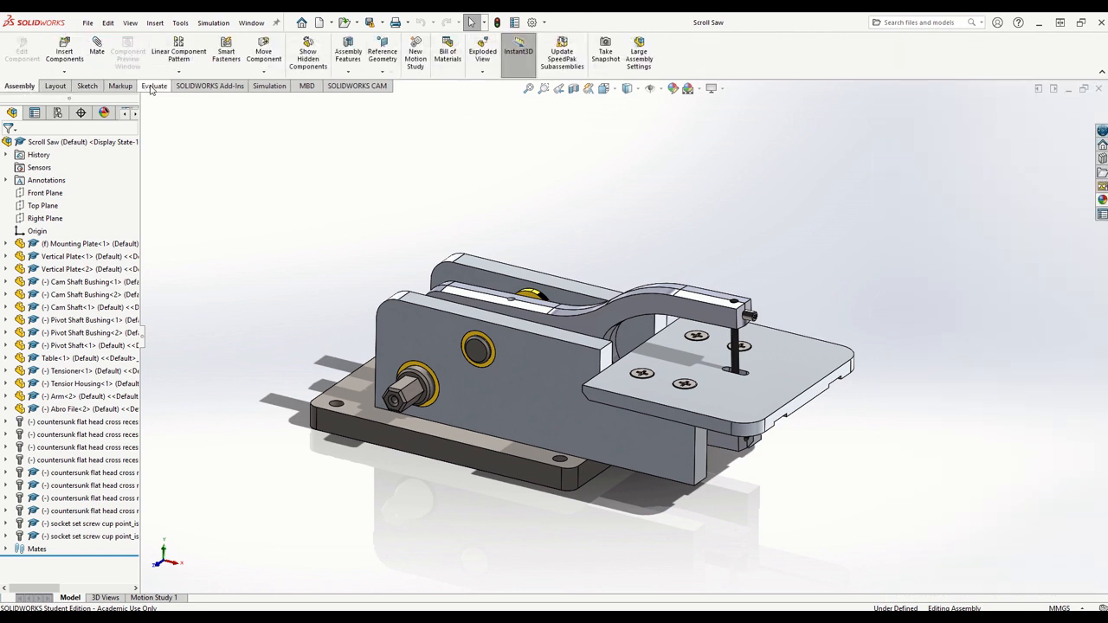
click(153, 86)
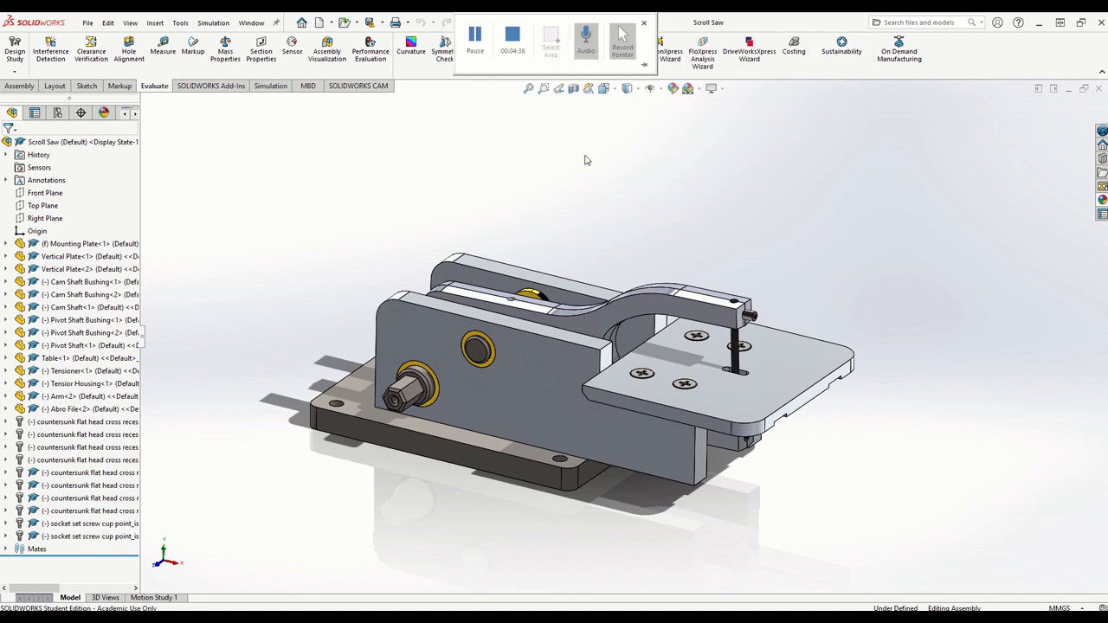
Review the list of available SOLIDWORKS add-ins and leave it without changing any selection.
click(543, 21)
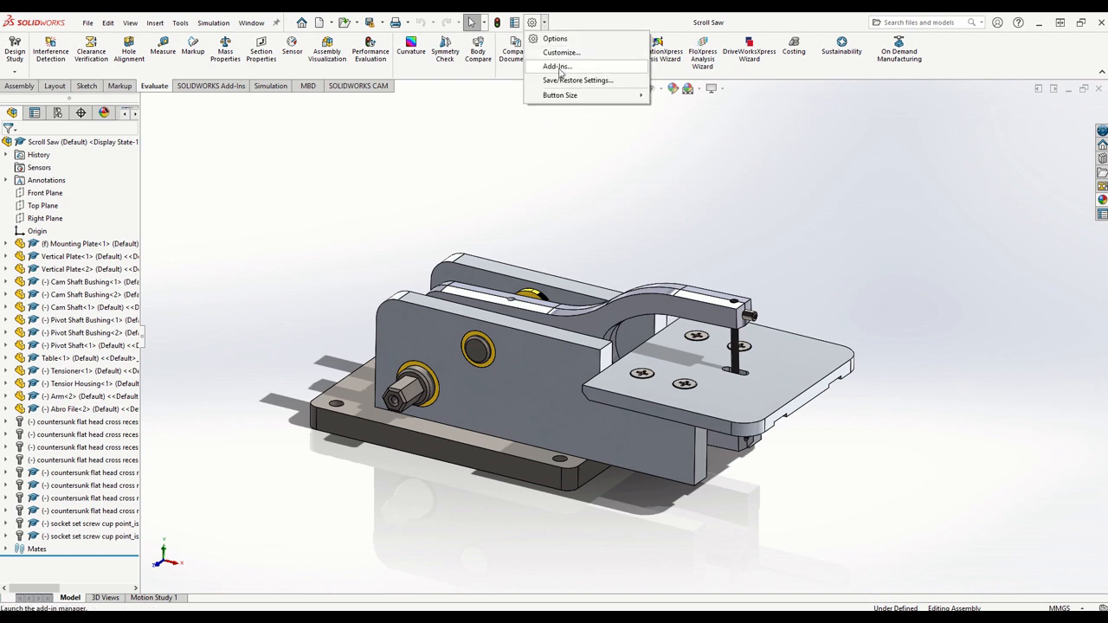
click(557, 66)
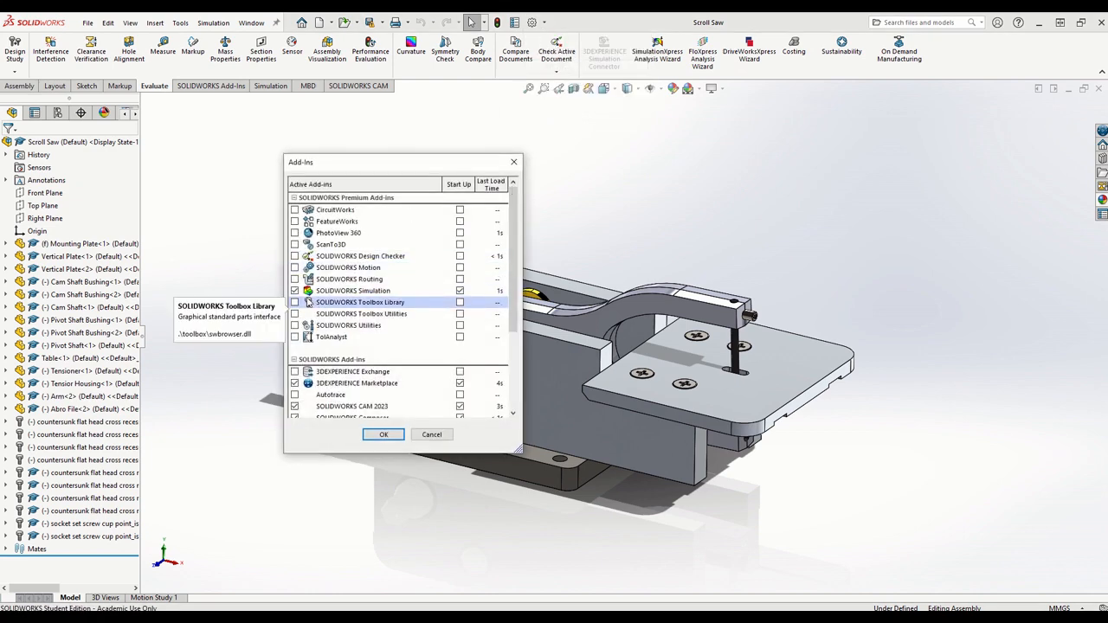
scroll(312, 399, down, 4)
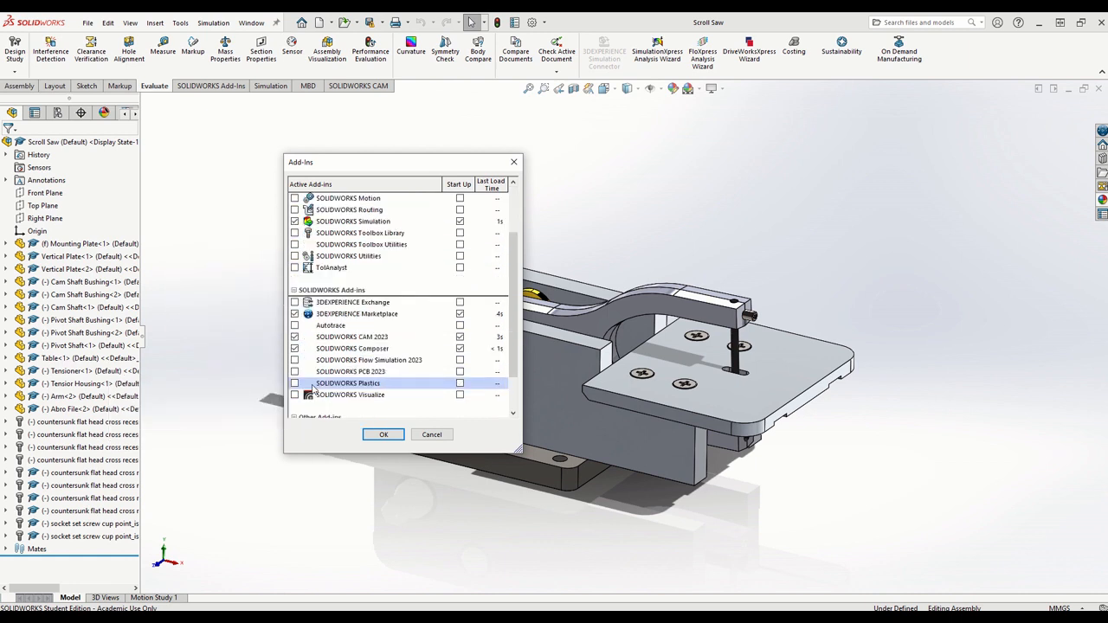
scroll(333, 372, up, 3)
scroll(333, 372, up, 1)
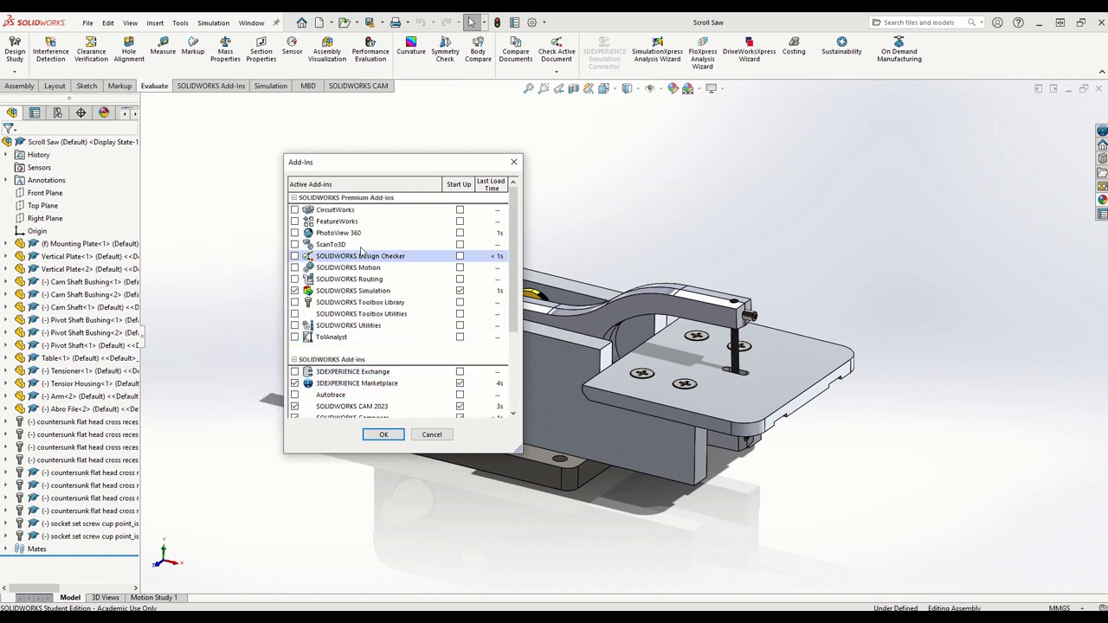
click(433, 437)
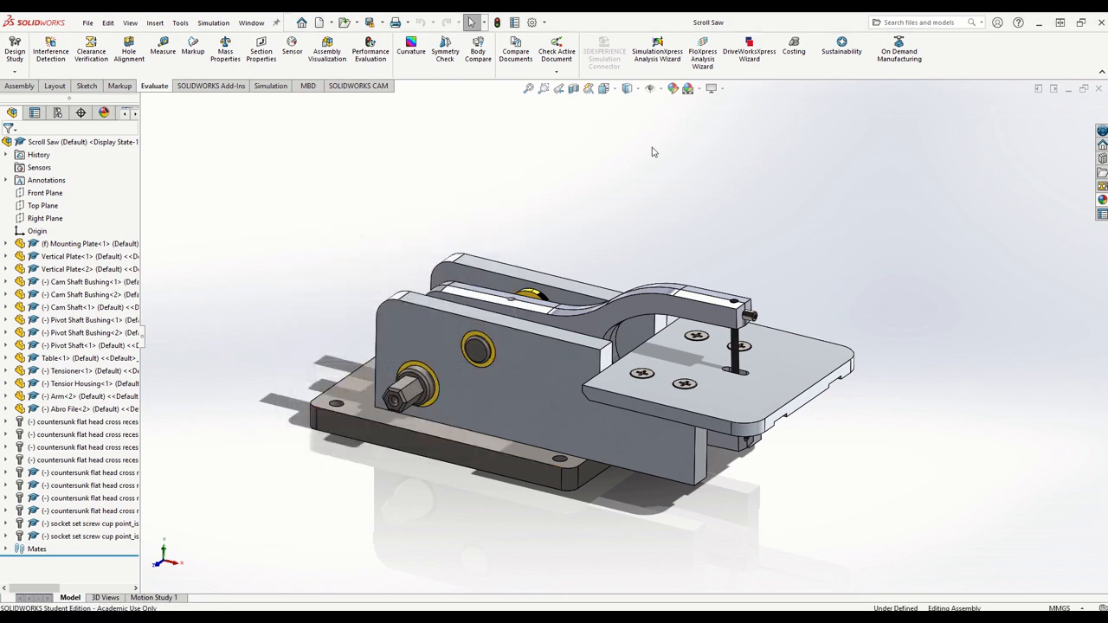
Run the Sustainability tool on the scroll saw assembly and view its assembly process and environmental impact sections.
click(837, 60)
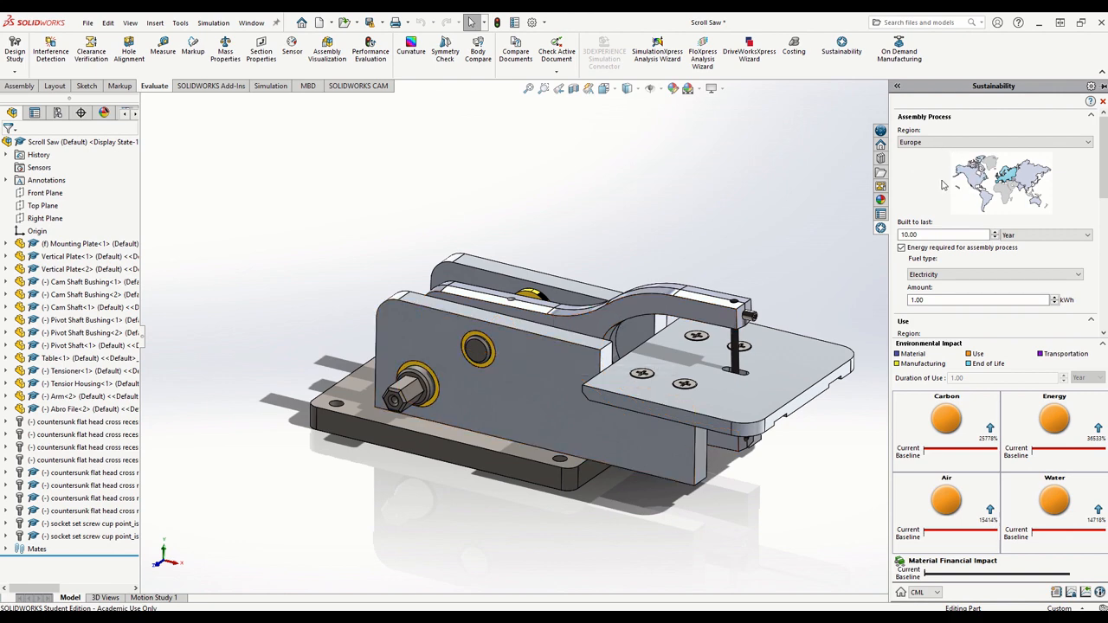
click(545, 372)
click(835, 56)
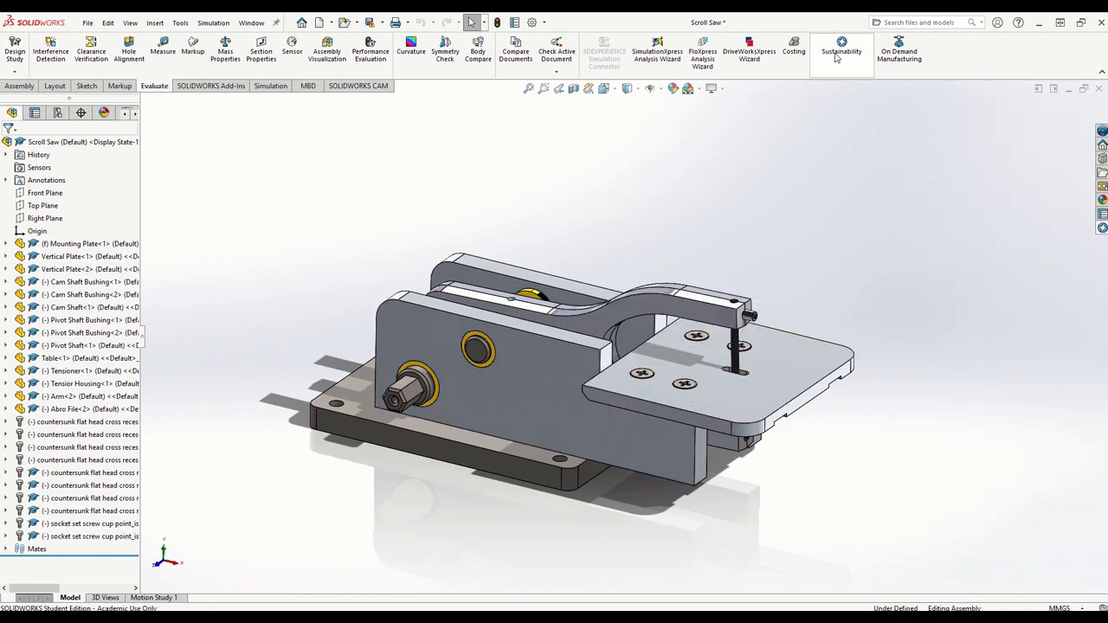
click(836, 53)
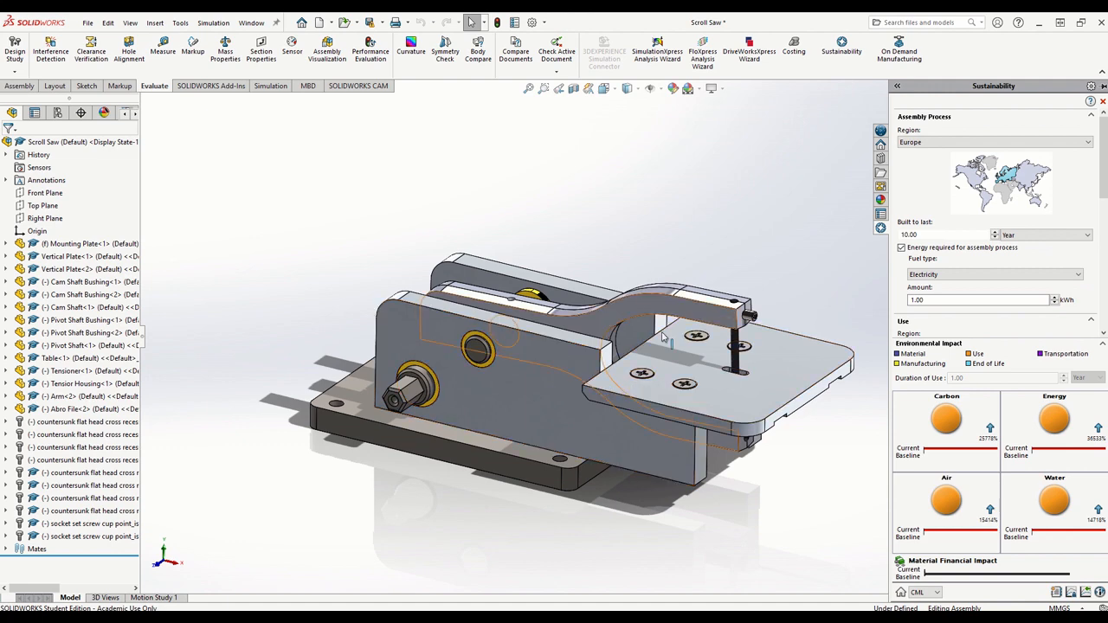
click(740, 165)
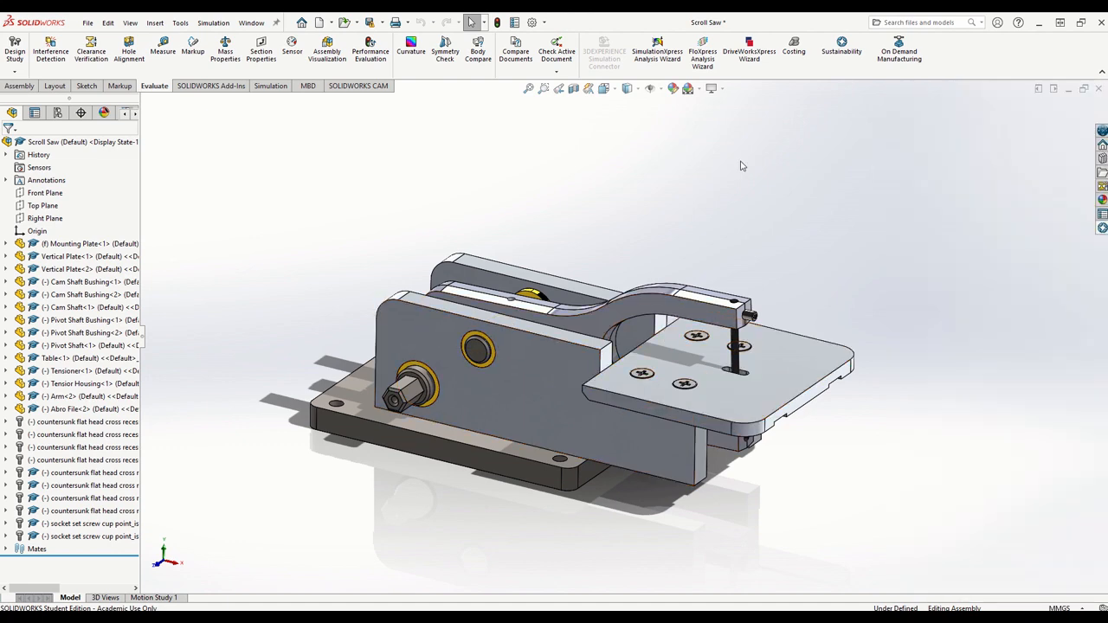
Close the Scroll Saw assembly, discarding the modified documents and the CAM changes.
click(1097, 90)
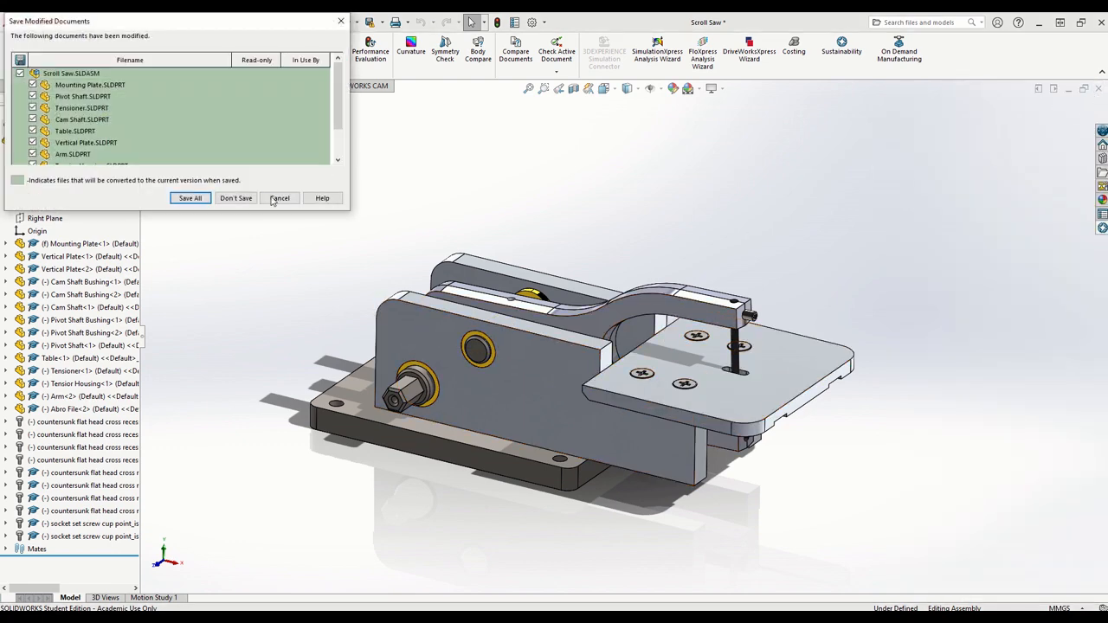
click(235, 198)
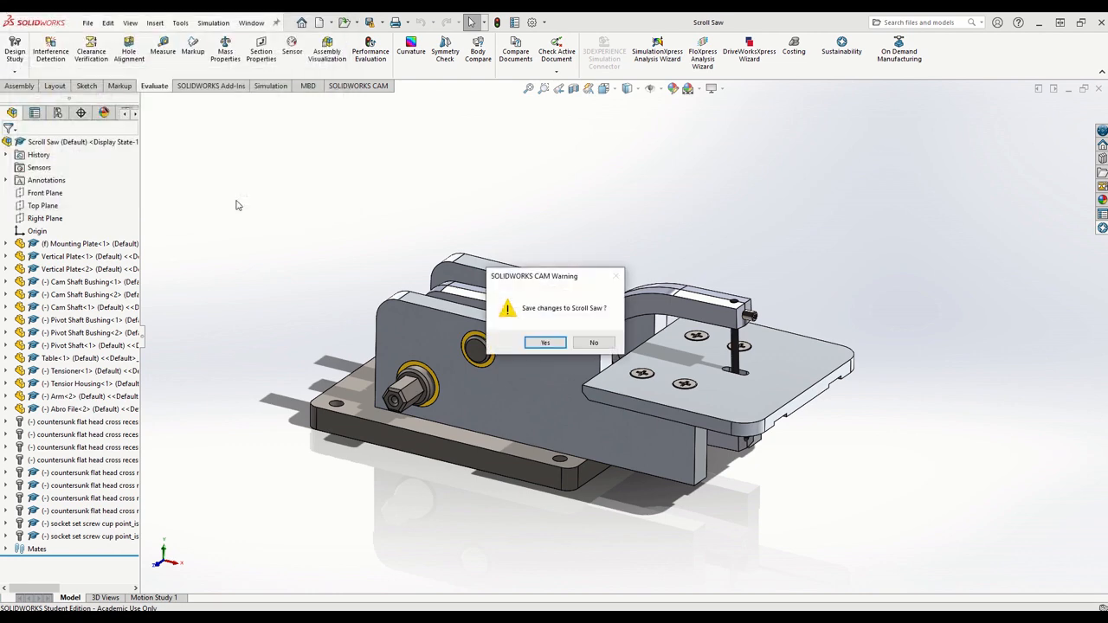
click(588, 344)
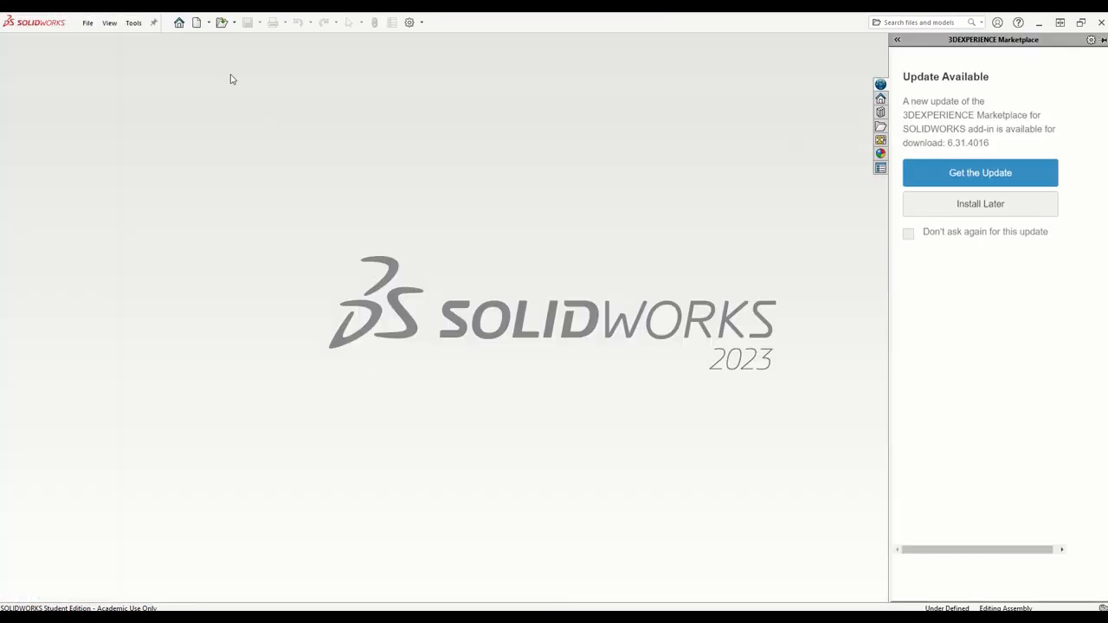
Reopen the Scroll Saw assembly document from the Scroll Saw folder and rebuild it.
click(233, 23)
click(245, 39)
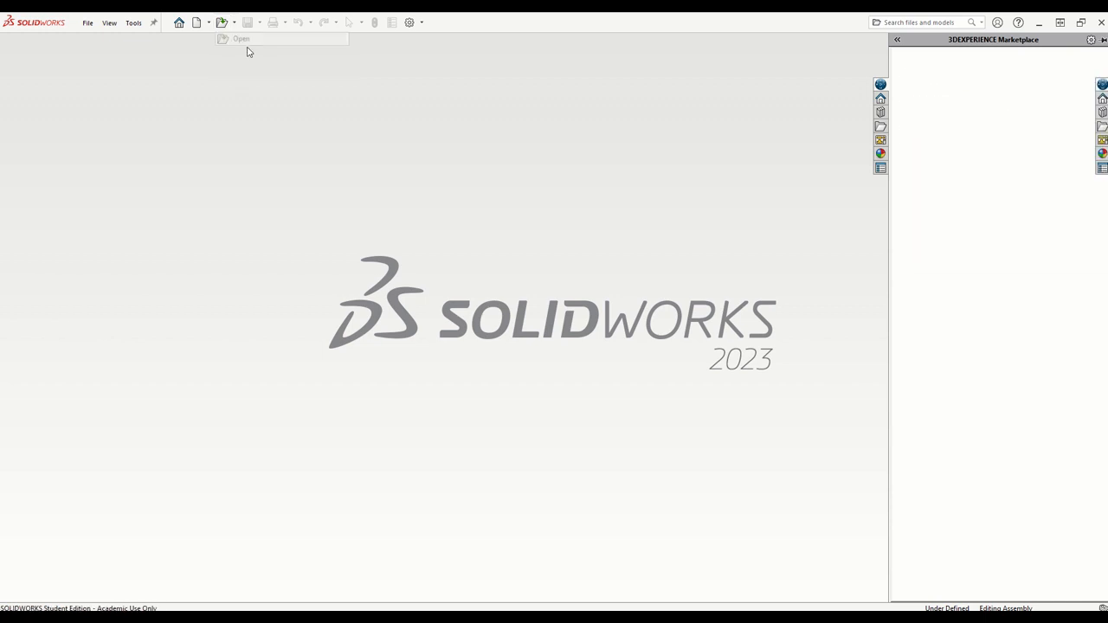
scroll(519, 286, down, 5)
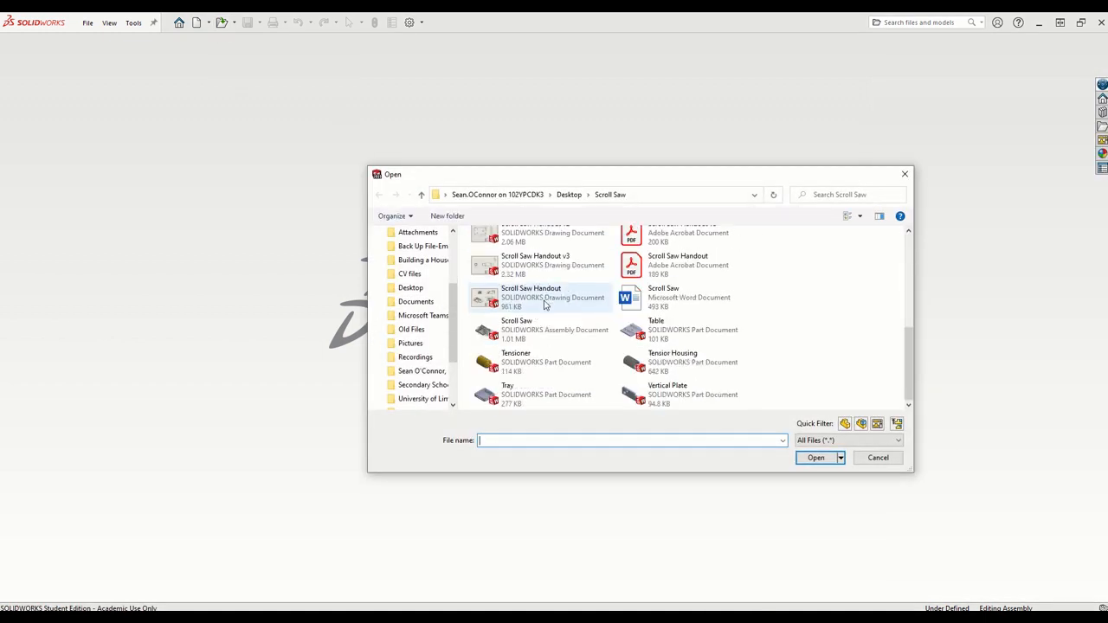
double_click(524, 336)
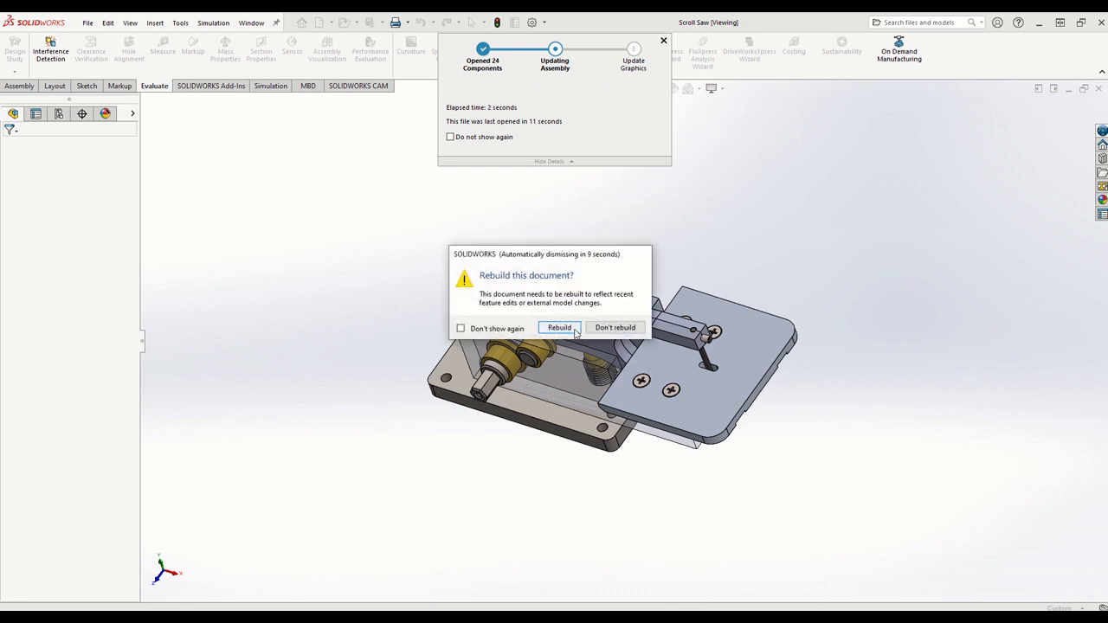
click(574, 330)
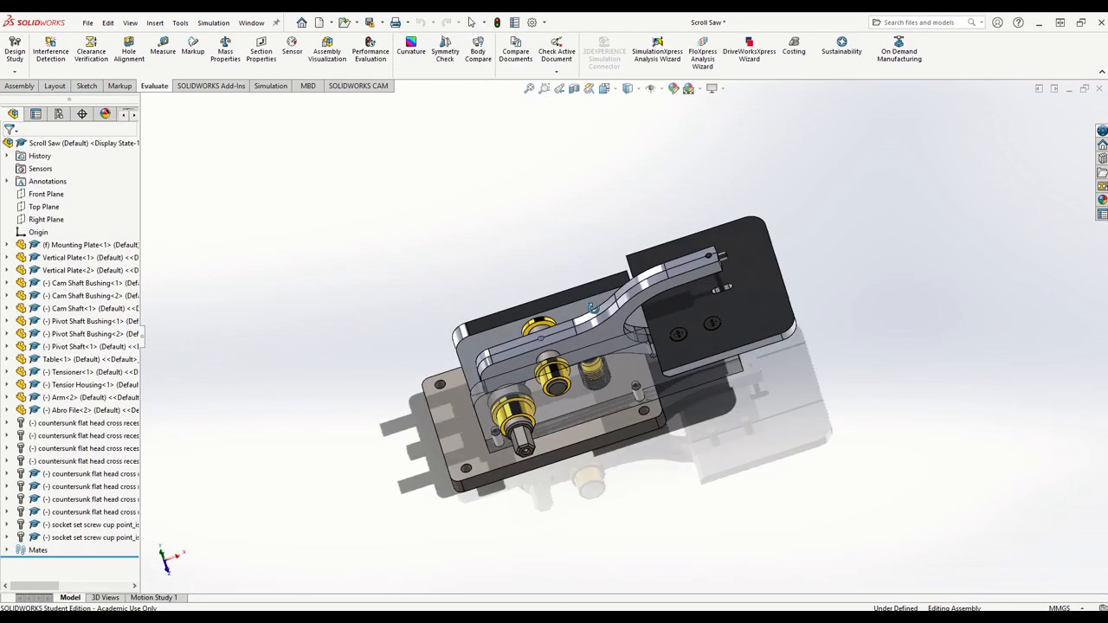
Turn off transparency for the Vertical Plate and for the Tensior Housing seen through the mounting plate's large hole.
middle_drag(593, 307, 499, 355)
right_click(502, 282)
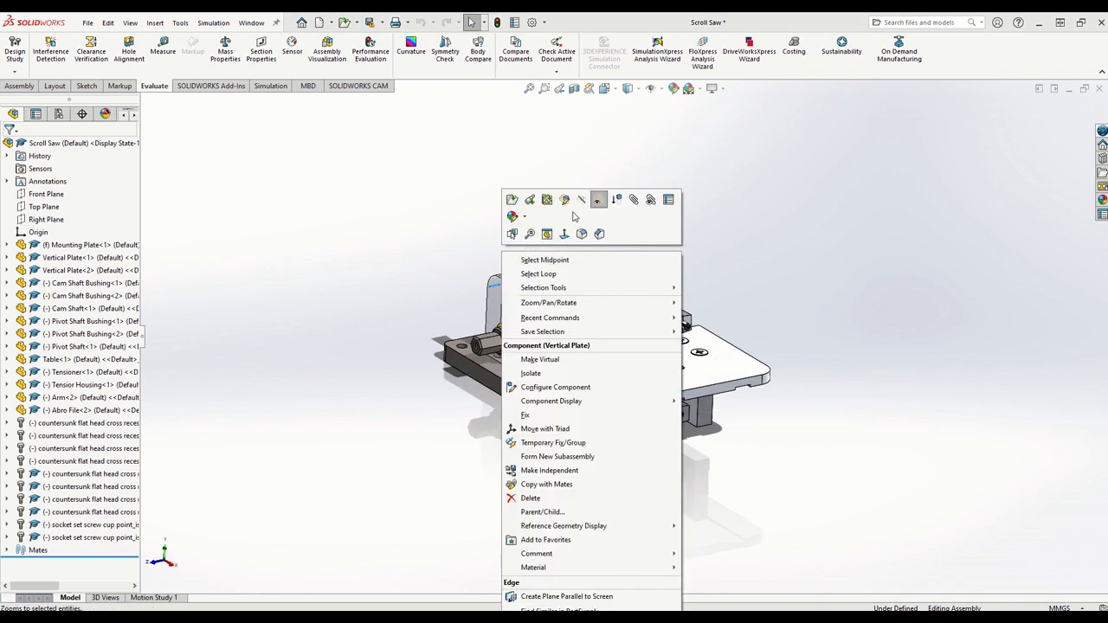
click(597, 202)
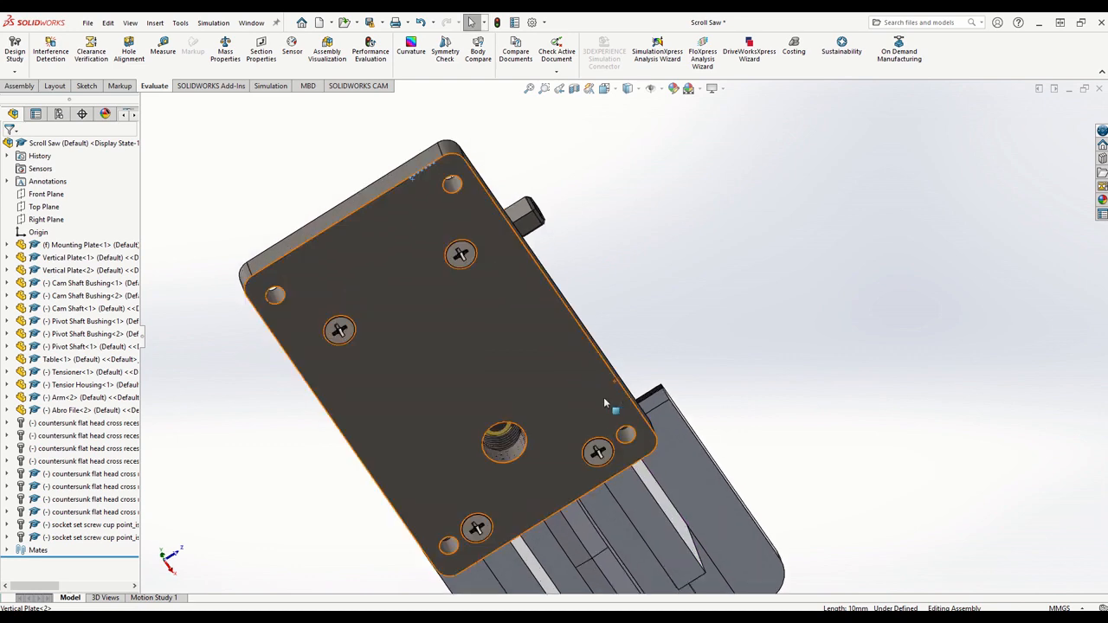
scroll(603, 397, down, 5)
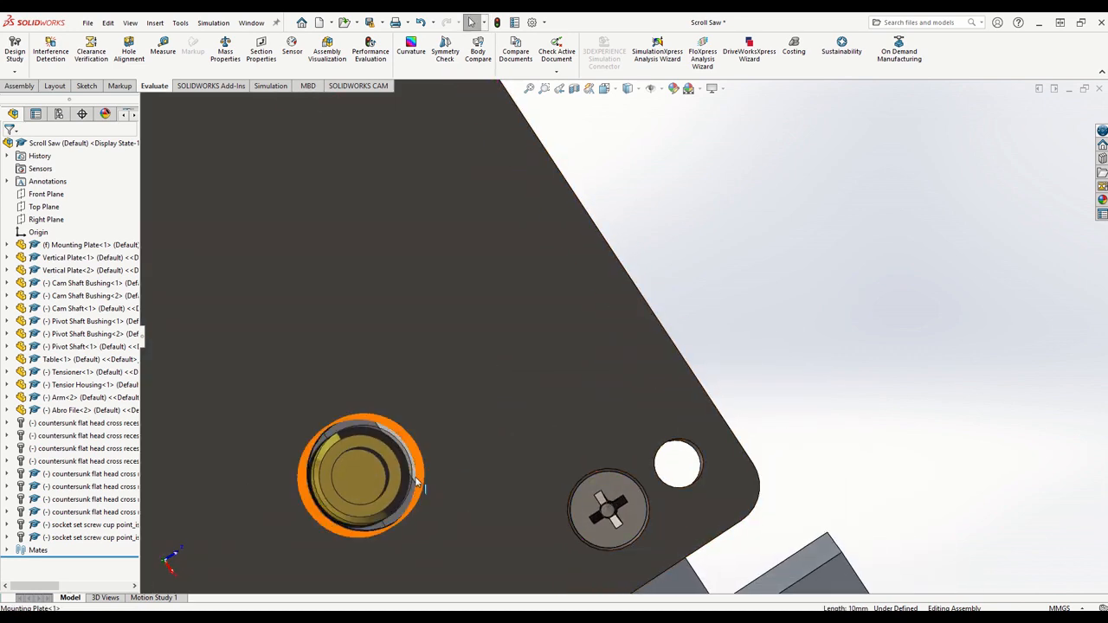
scroll(416, 486, down, 7)
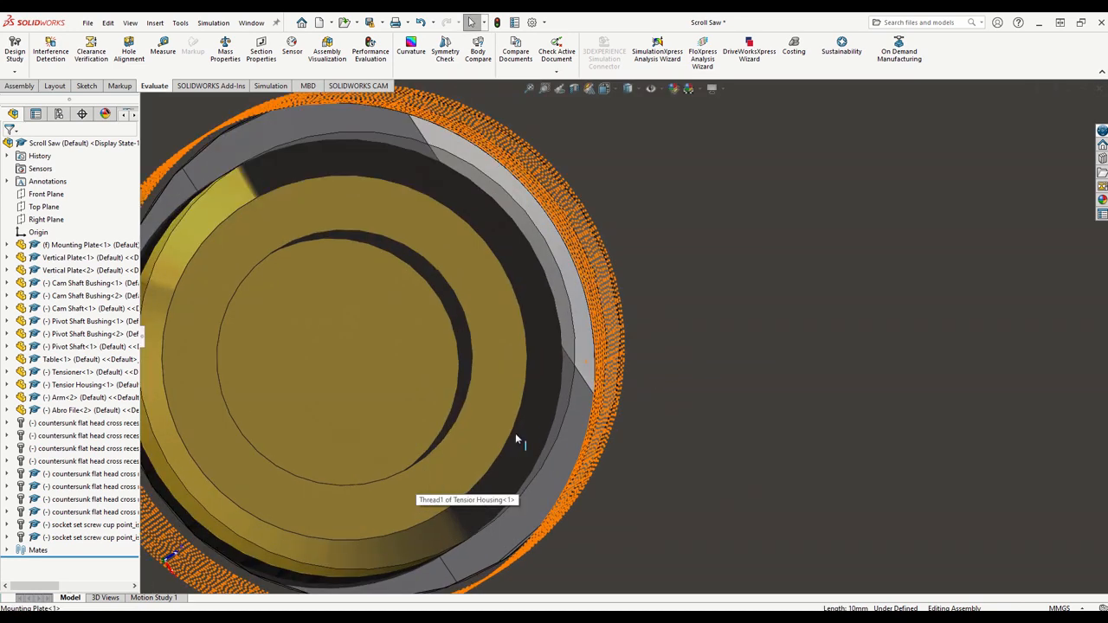
right_click(592, 367)
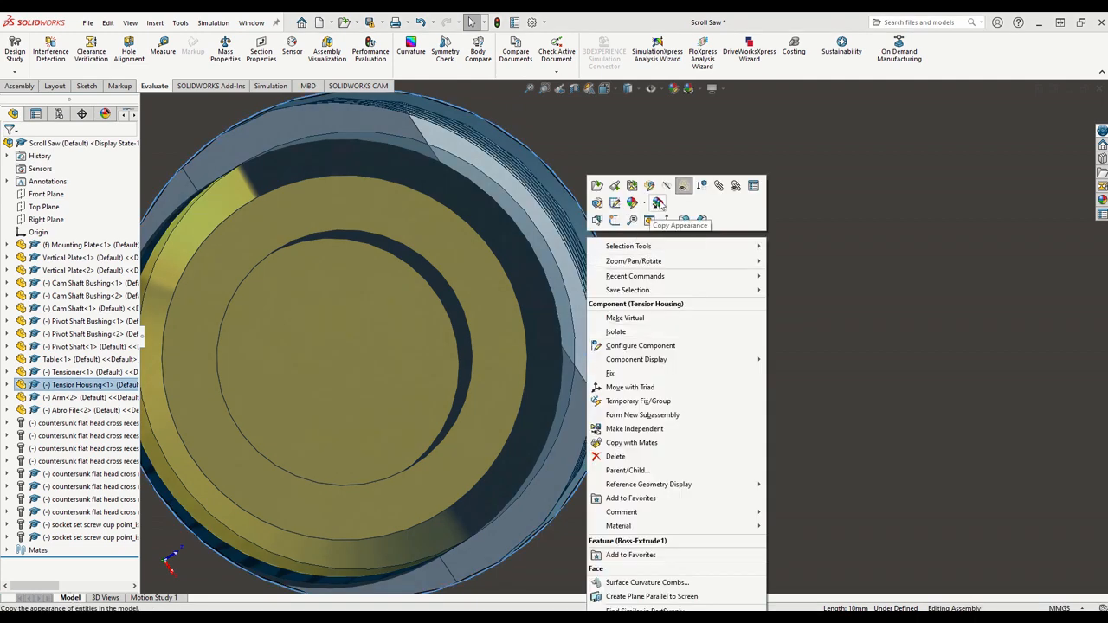
click(684, 187)
Run Sustainability on the assembly and examine the countersunk and socket set screws listed in its task list.
middle_drag(685, 192, 923, 210)
click(681, 311)
scroll(717, 381, up, 8)
scroll(694, 308, down, 5)
click(923, 210)
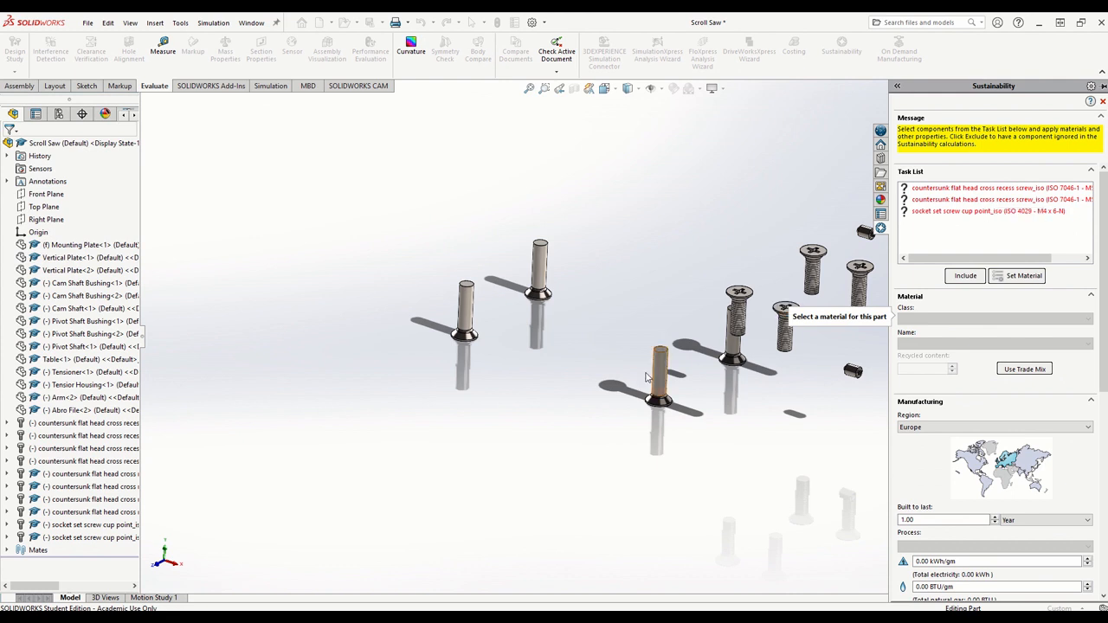
click(930, 189)
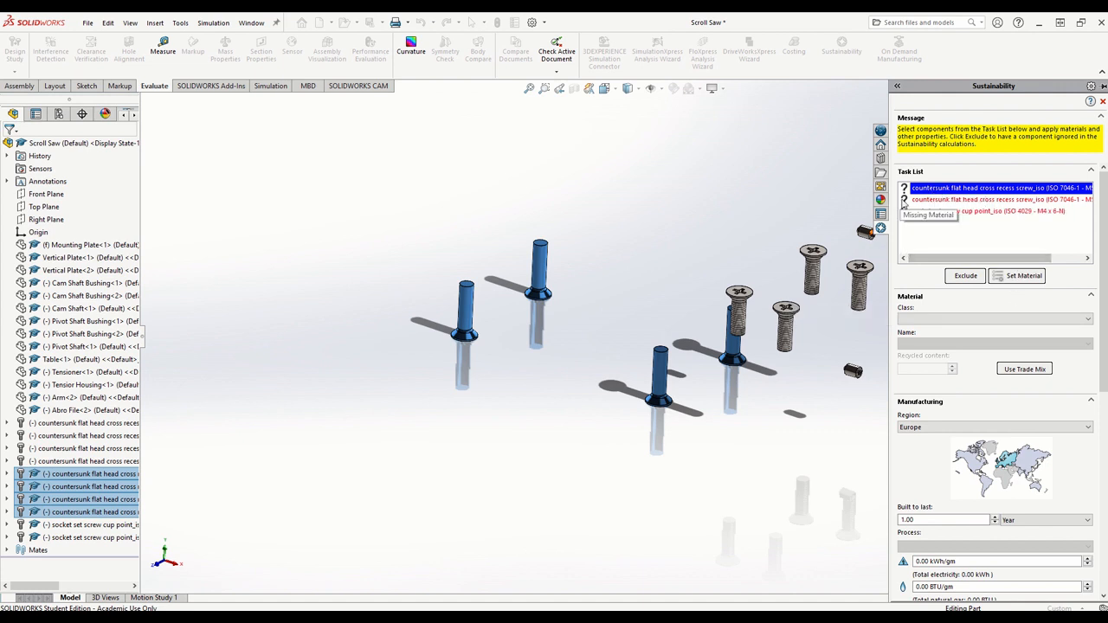
scroll(698, 326, up, 2)
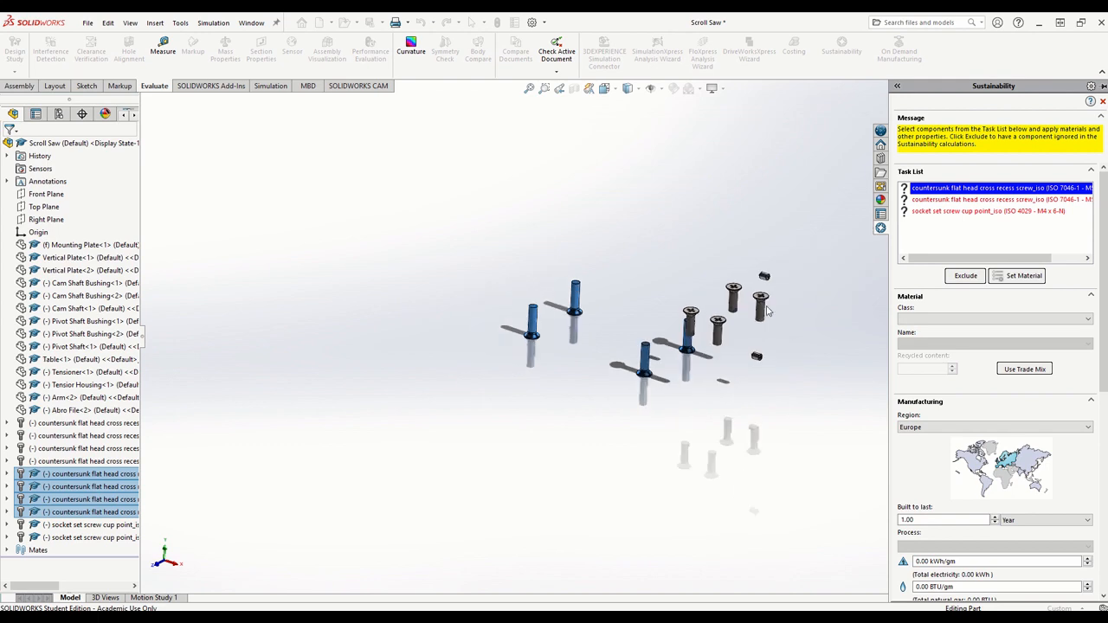
click(569, 308)
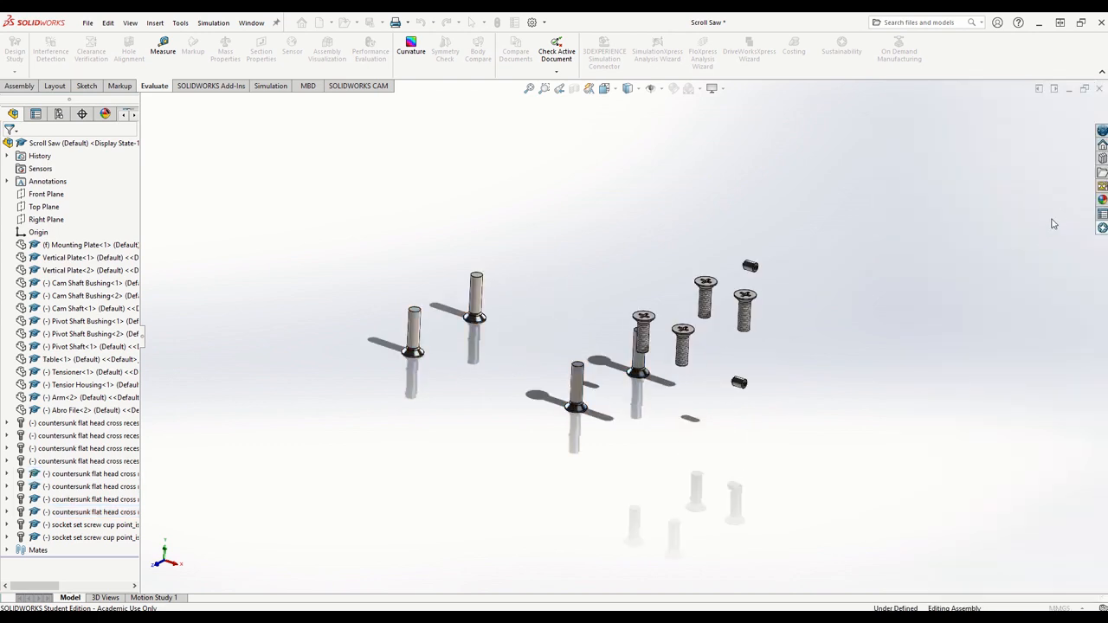
click(1101, 229)
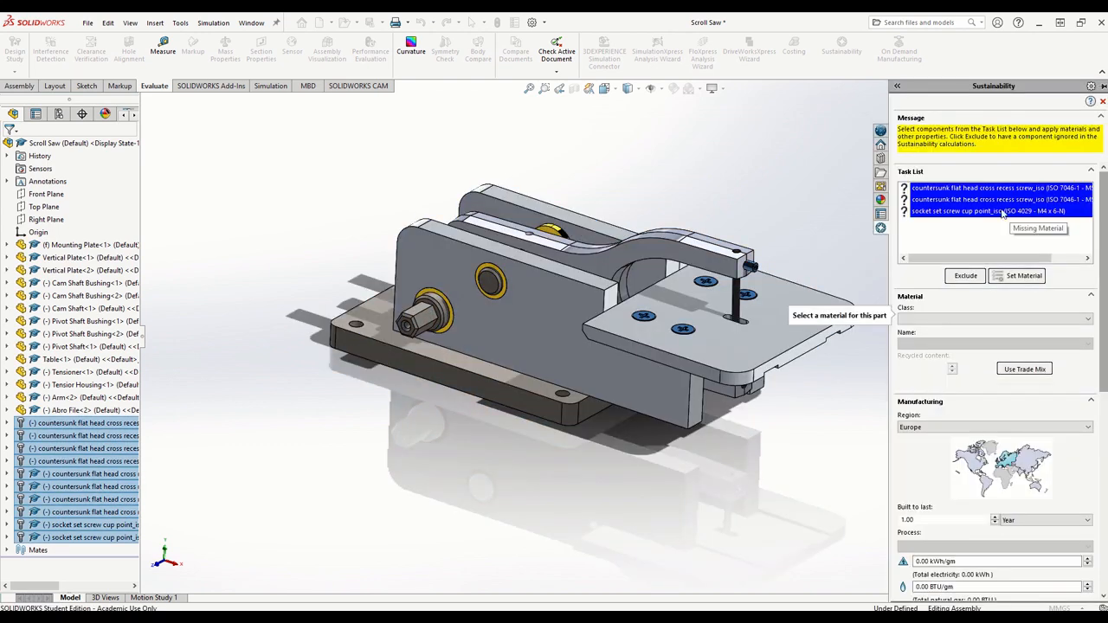
Exclude the countersunk screws and socket set screws from the sustainability calculation and view the assembly's results.
click(974, 277)
click(919, 214)
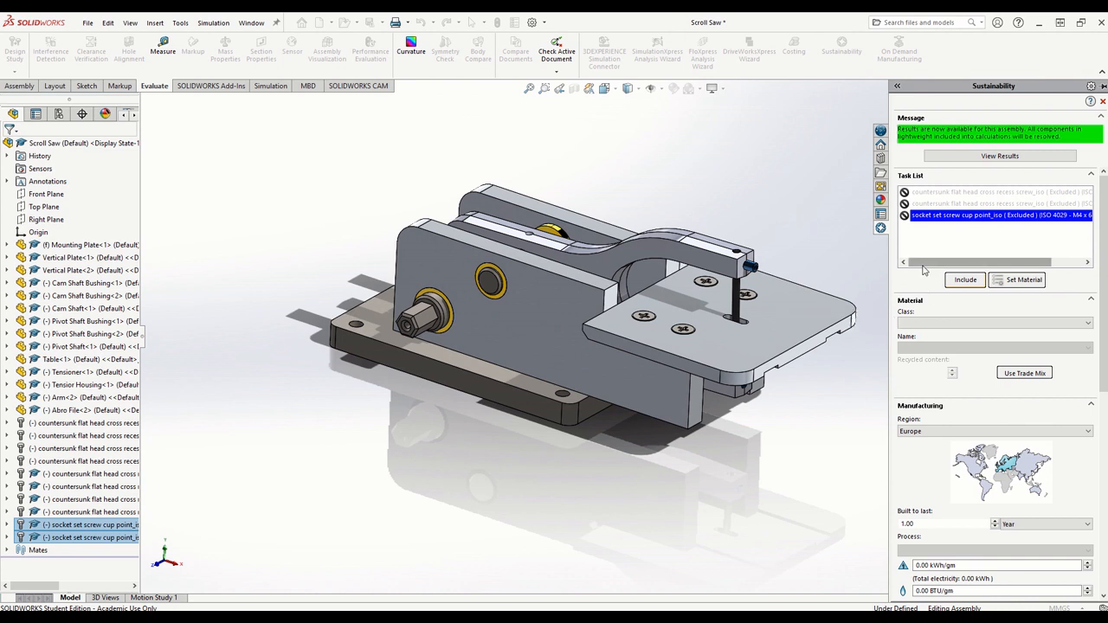
scroll(926, 340, down, 1)
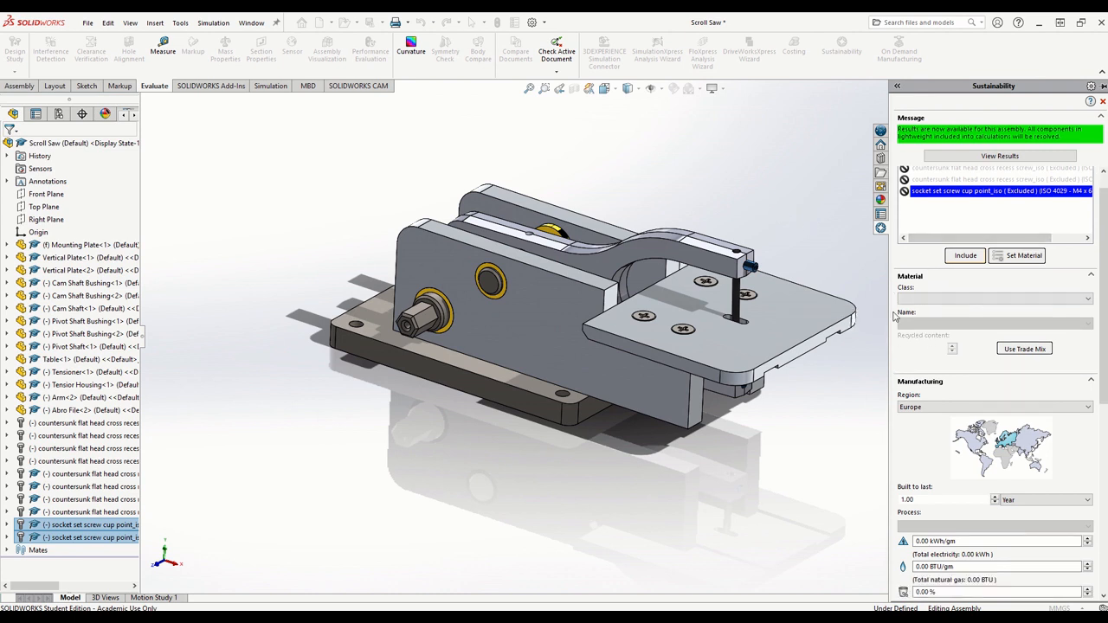
click(986, 156)
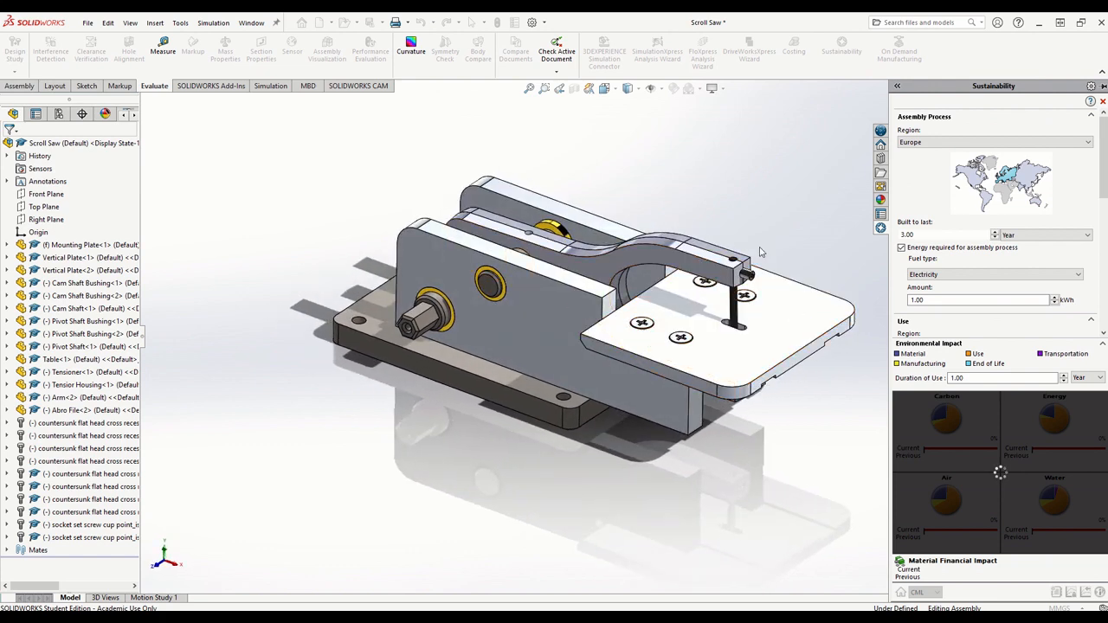
scroll(751, 251, down, 2)
scroll(667, 267, up, 1)
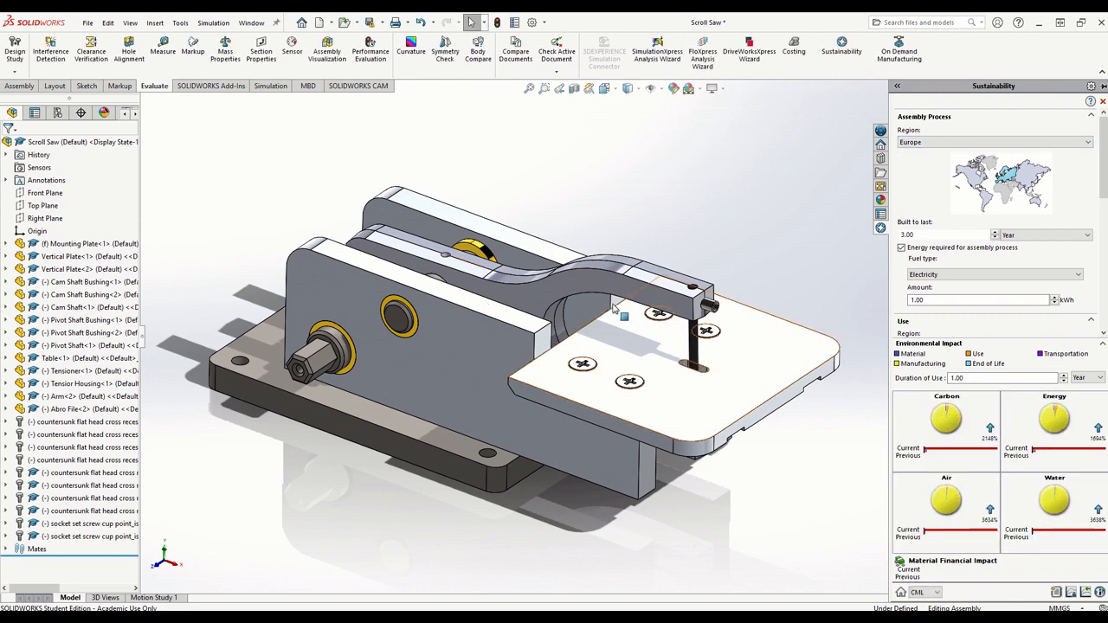
Set the assembly process region to Asia in the sustainability study.
click(957, 147)
click(958, 149)
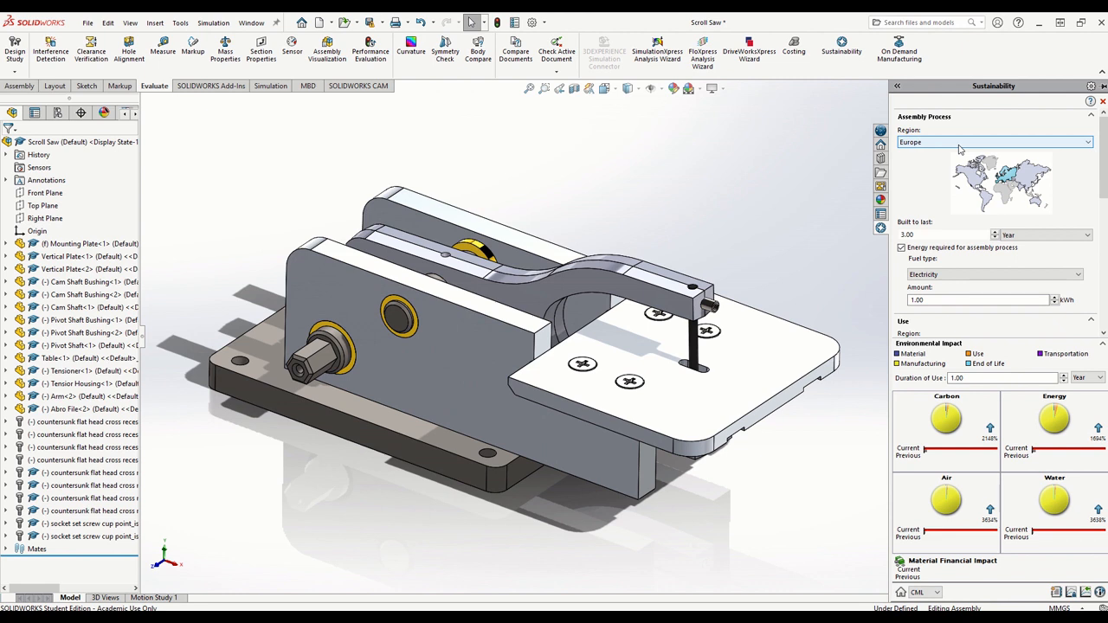
click(928, 142)
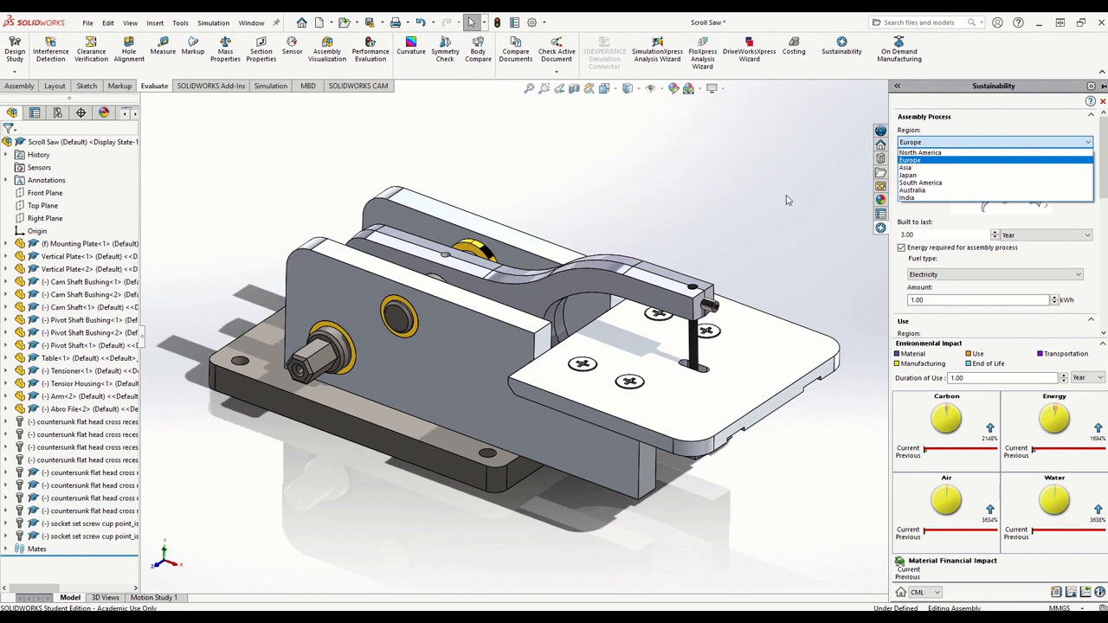
click(916, 169)
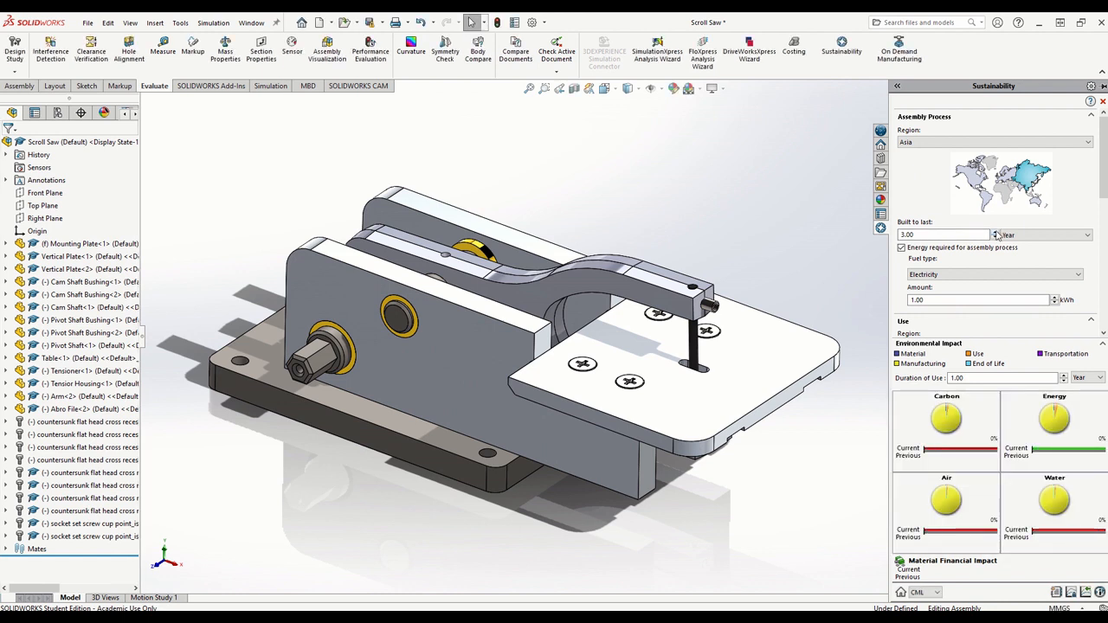
Set the assembly's built-to-last lifespan to 10 and keep Year as its time unit.
click(995, 231)
click(996, 232)
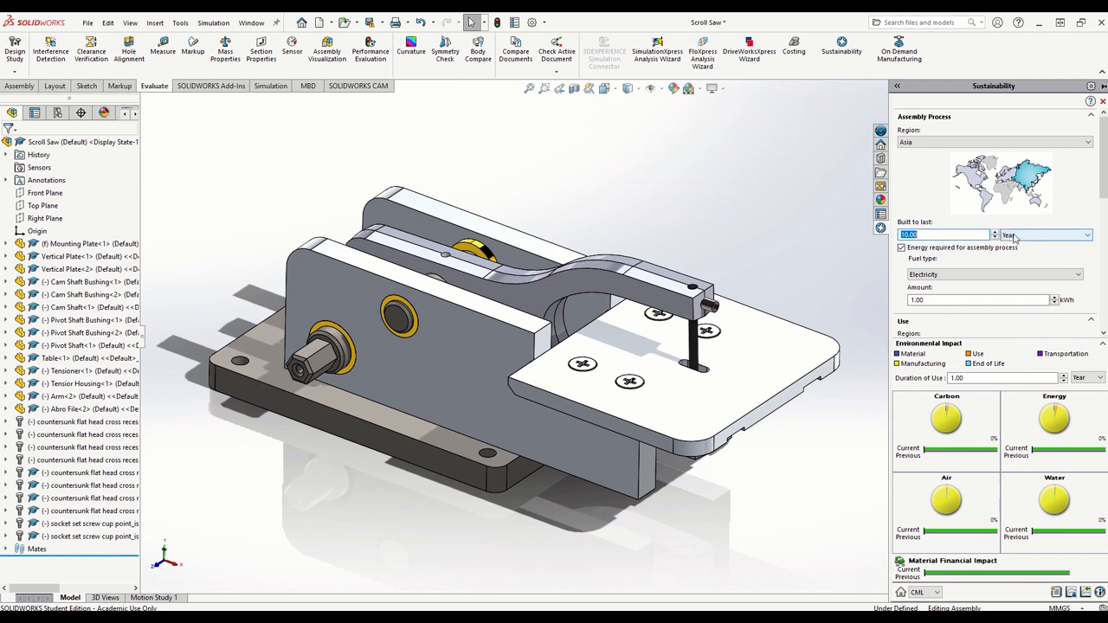
click(1012, 235)
click(1013, 238)
click(975, 234)
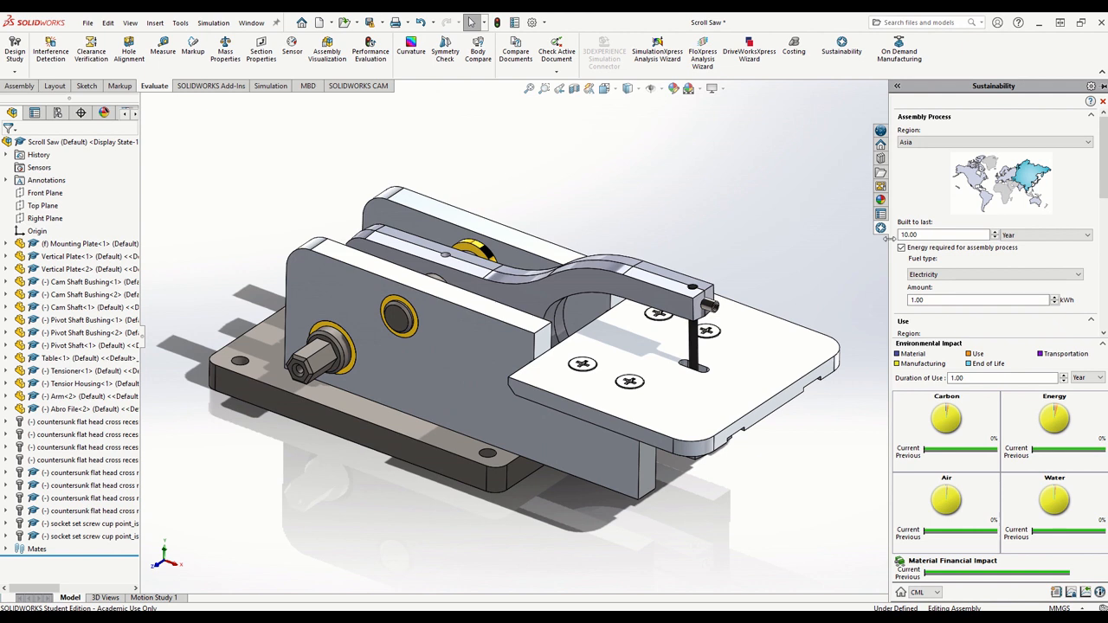
click(1012, 236)
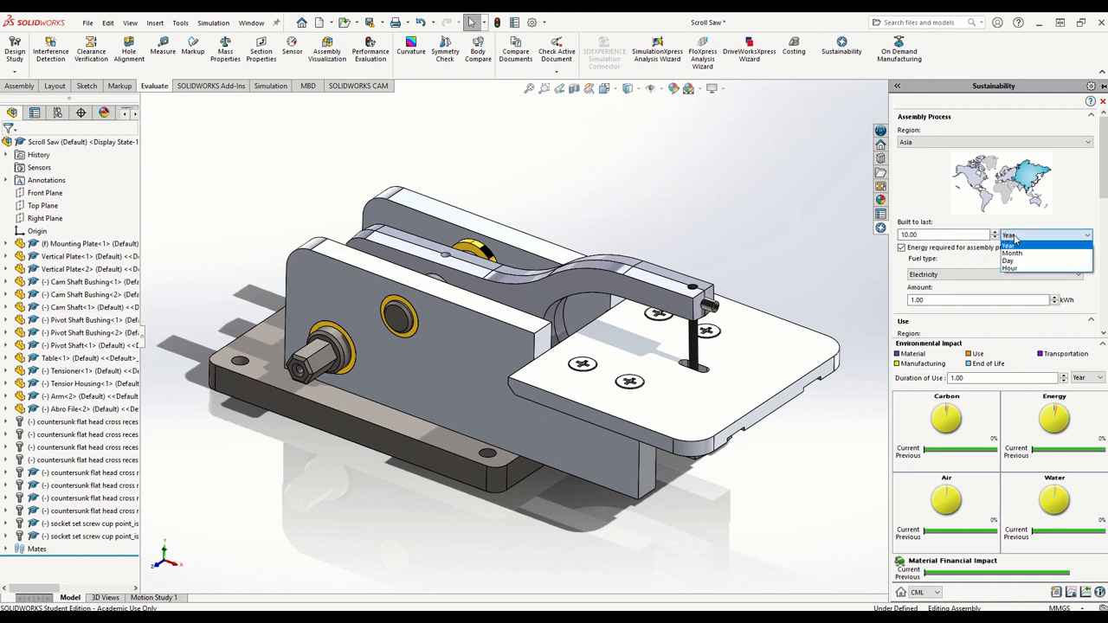
click(1013, 239)
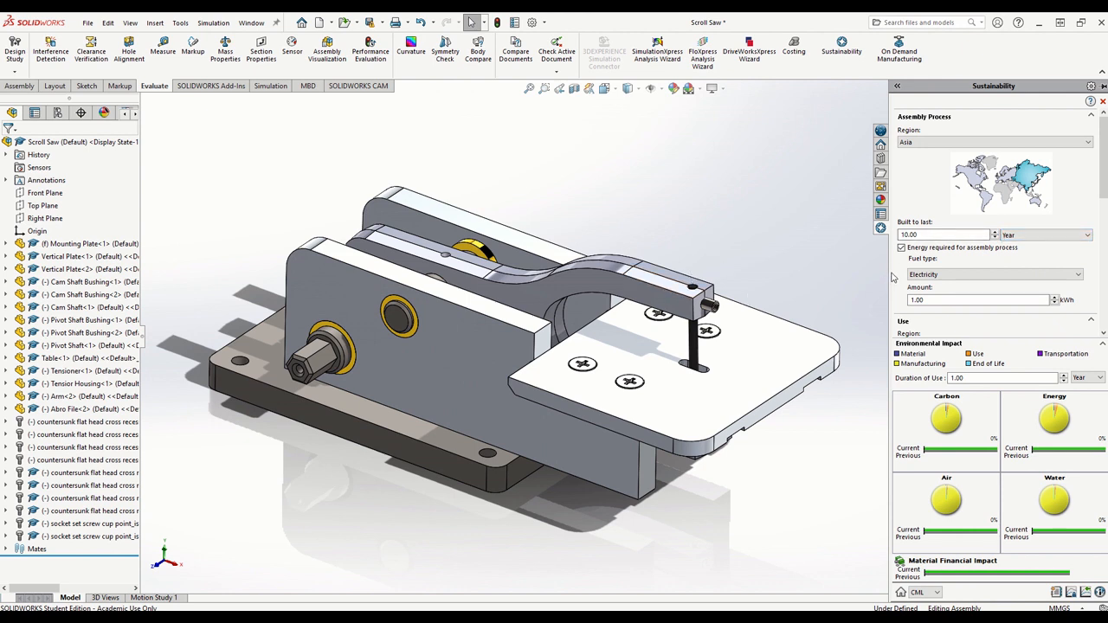
Review the fuel type choices for the assembly process energy, keeping Electricity selected.
click(932, 275)
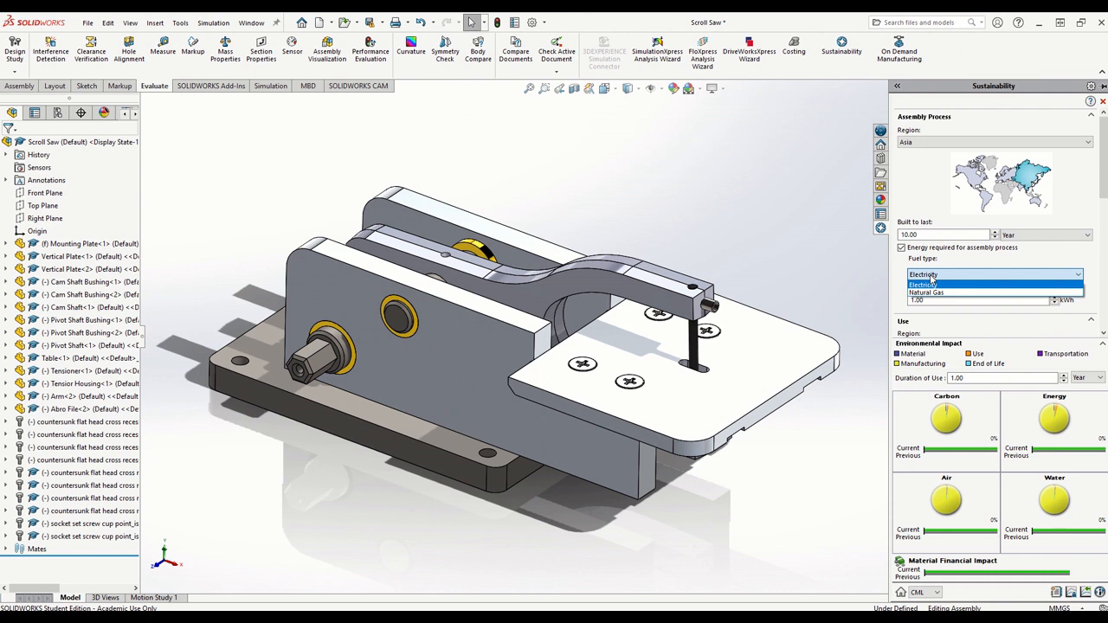
click(932, 278)
click(934, 277)
click(934, 277)
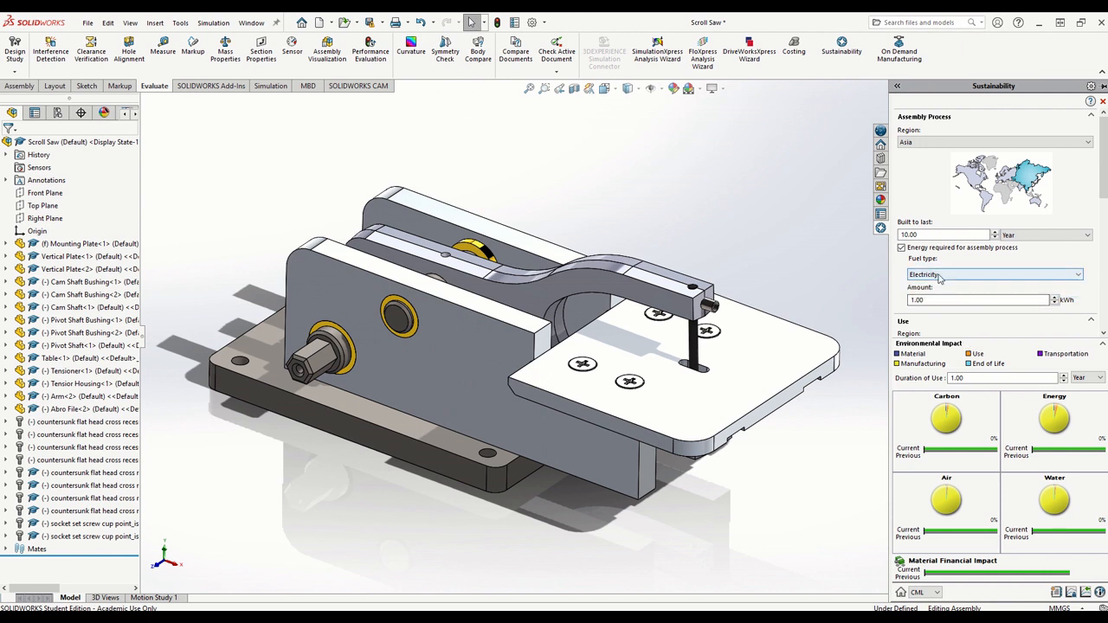
click(940, 276)
click(940, 277)
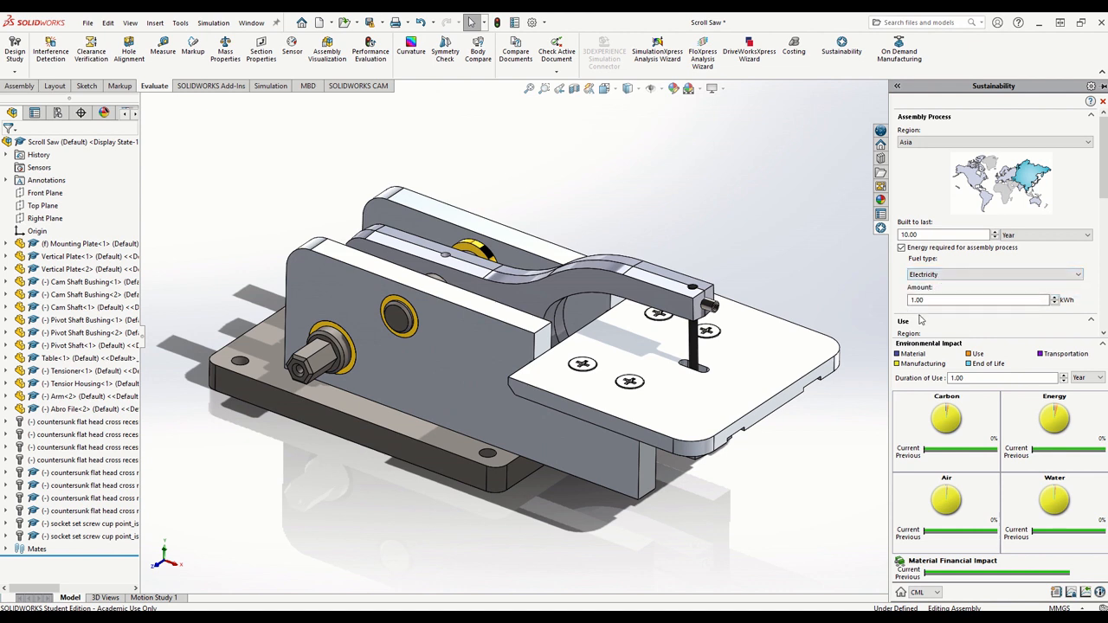
Try South America as the region of use, and set it back to Europe.
scroll(1083, 309, down, 3)
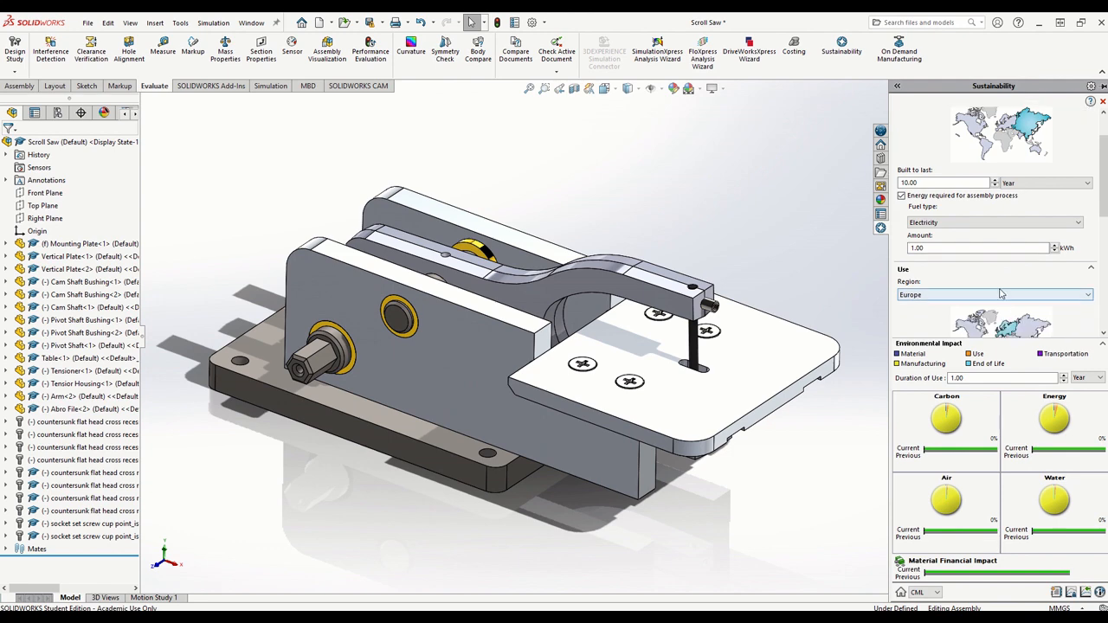
scroll(1001, 294, down, 4)
click(970, 277)
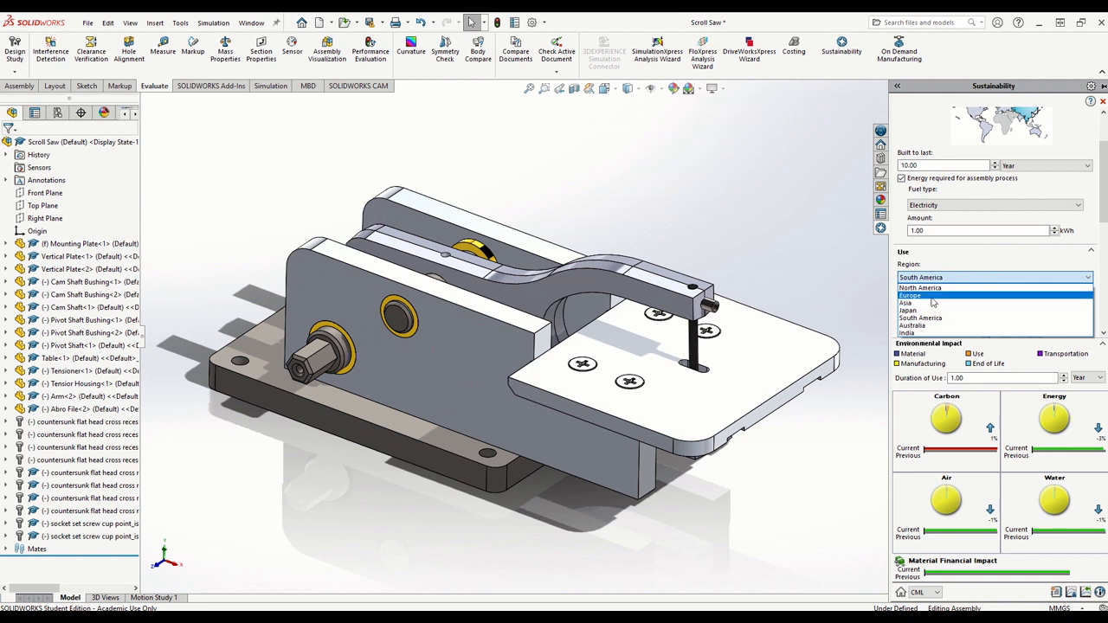
click(931, 295)
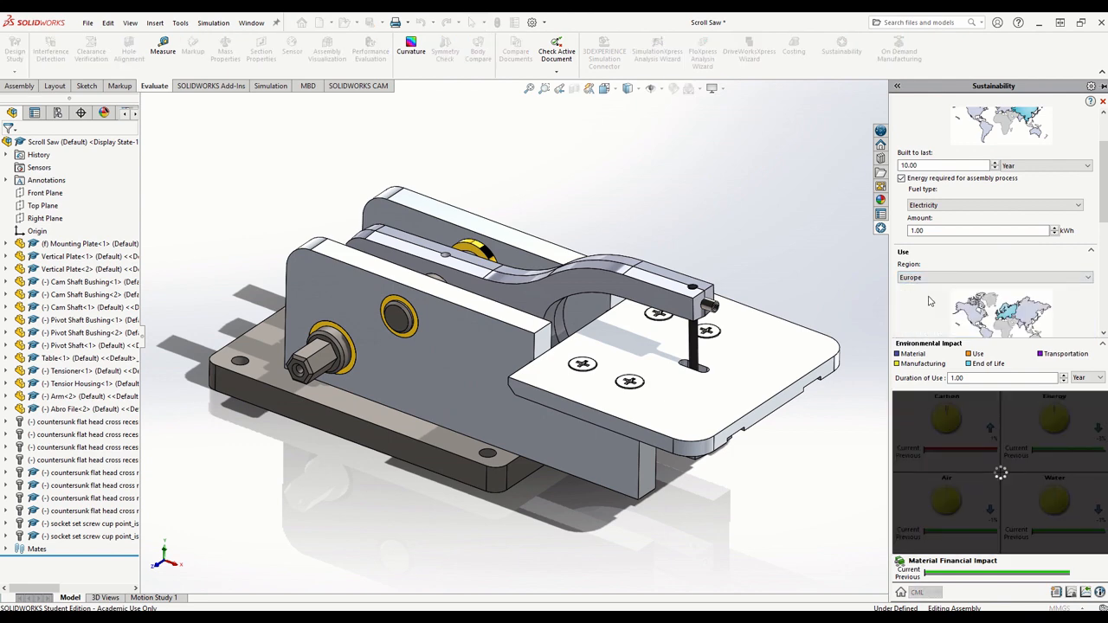
Review the lifespan energy needs and the transportation distance settings of the assembly.
scroll(903, 313, down, 4)
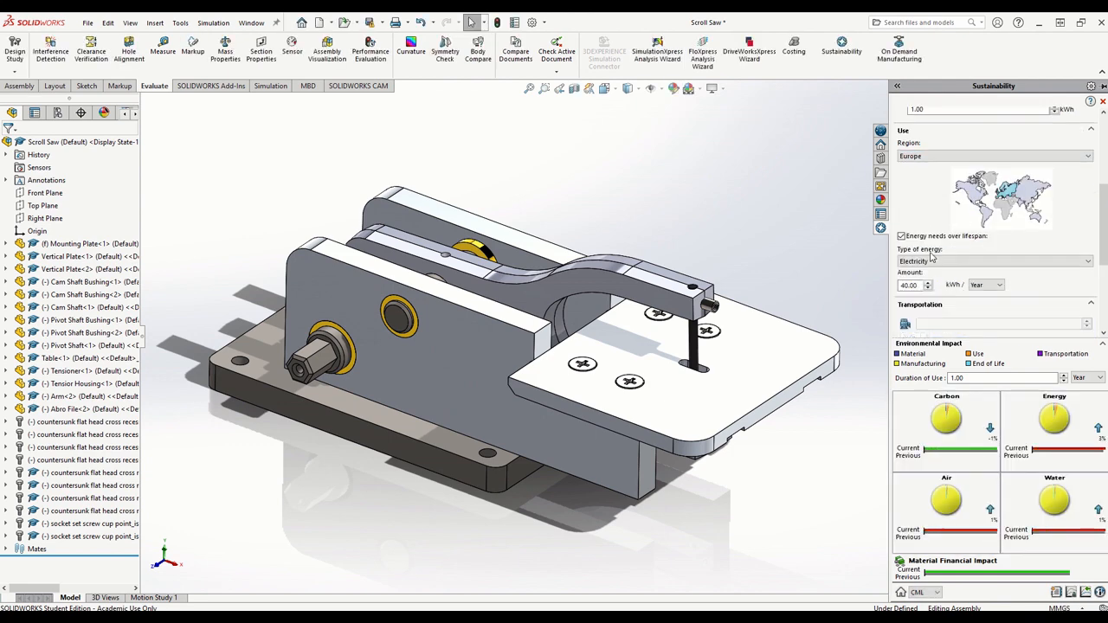
scroll(950, 273, down, 2)
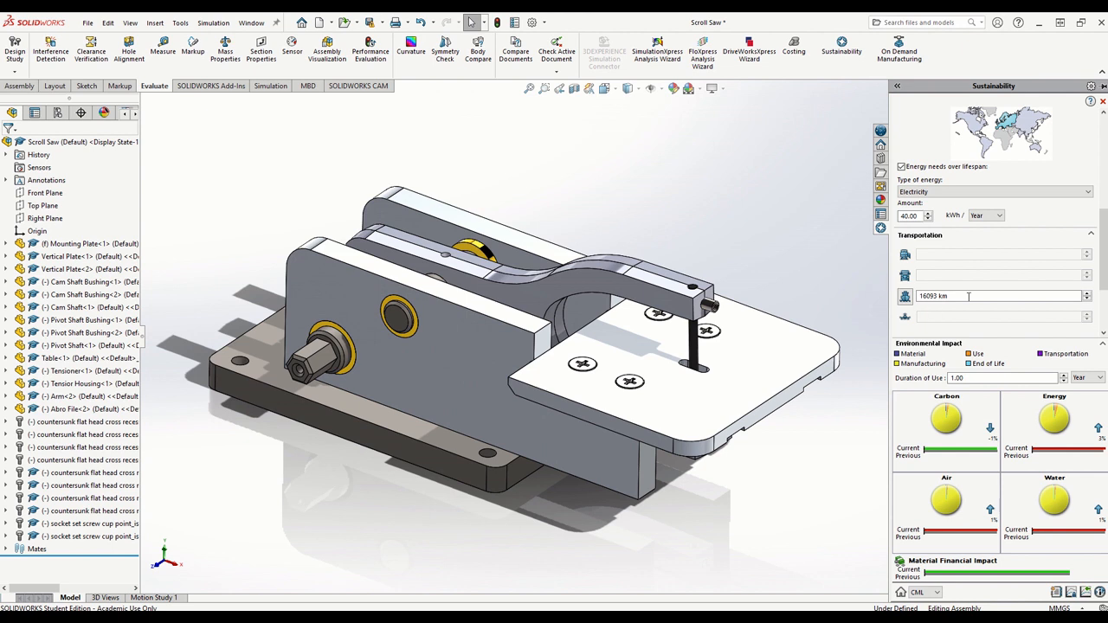
drag(968, 295, 911, 296)
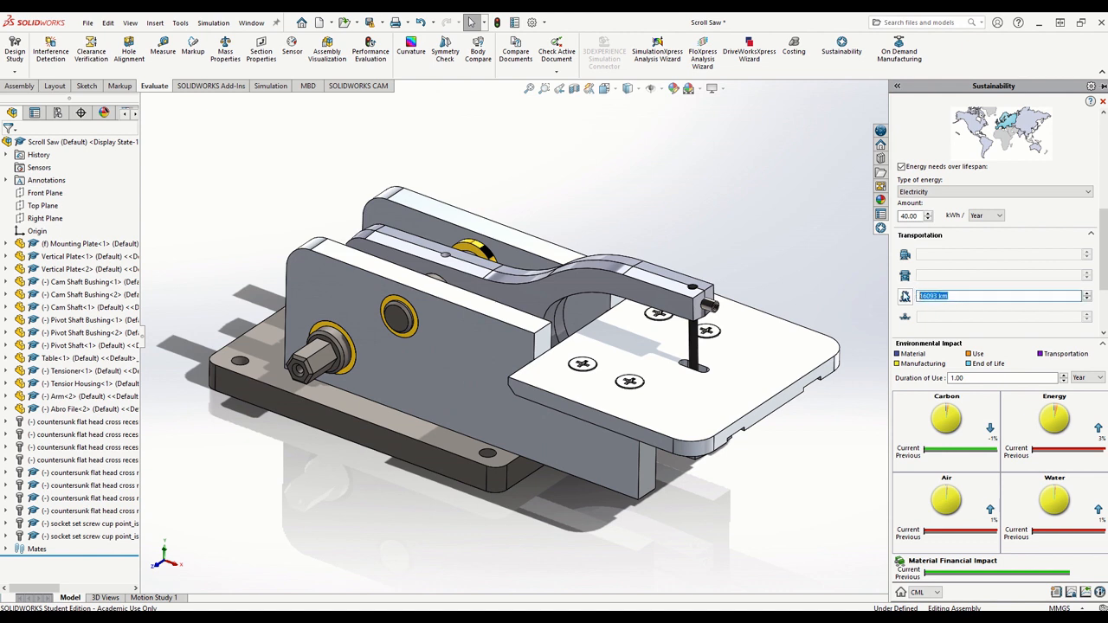
click(883, 309)
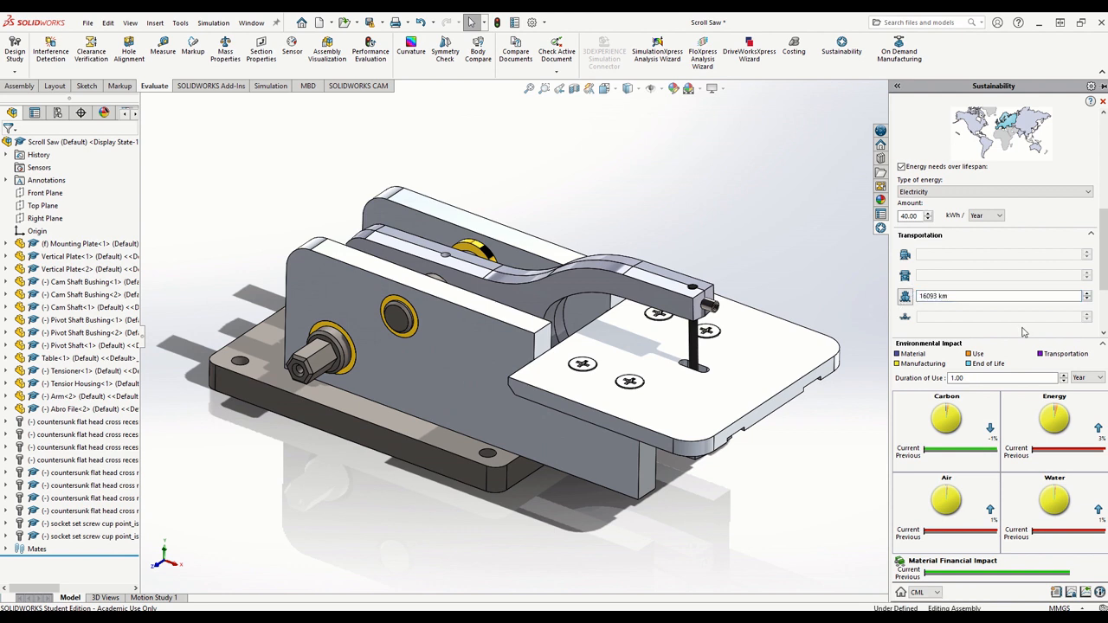
Set the recycled share of the assembly's end of life to 90%.
scroll(1020, 242, down, 1)
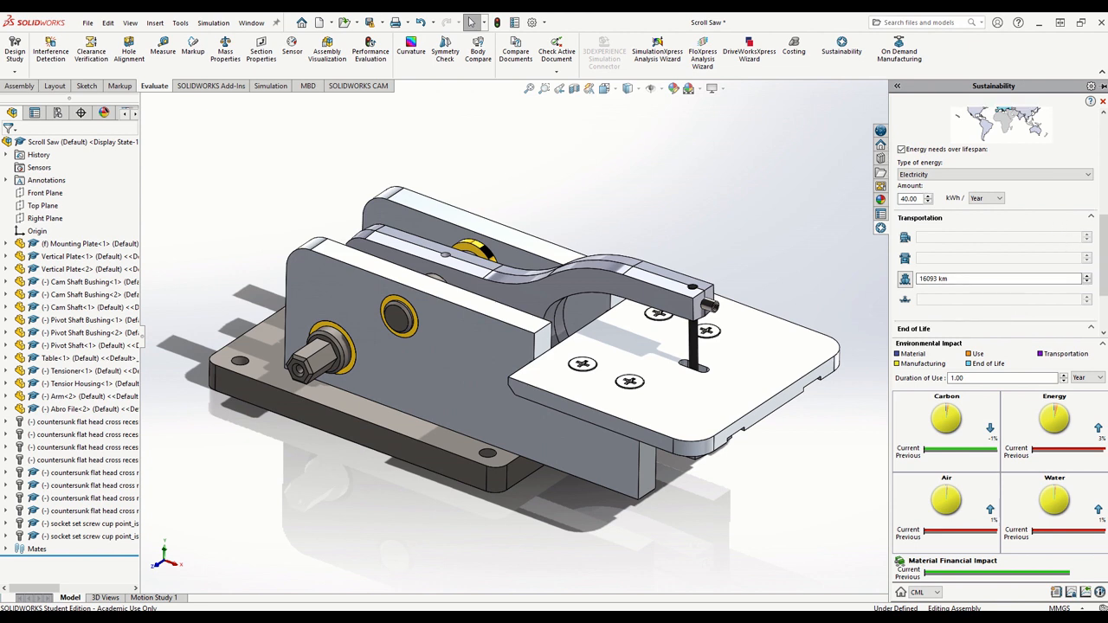
drag(1104, 275, 1104, 307)
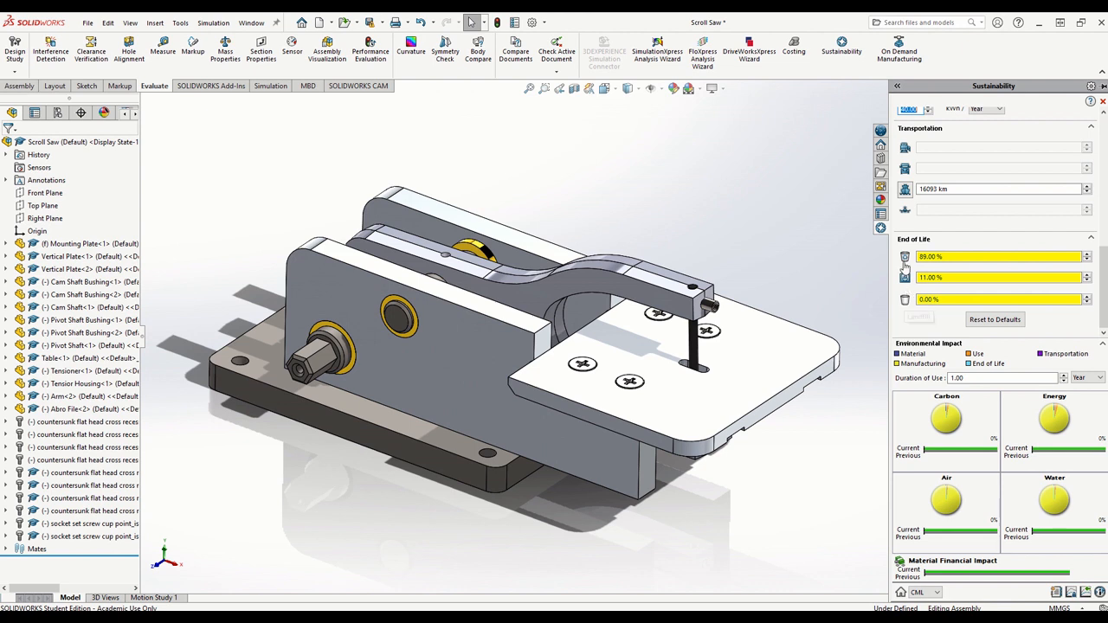
click(947, 300)
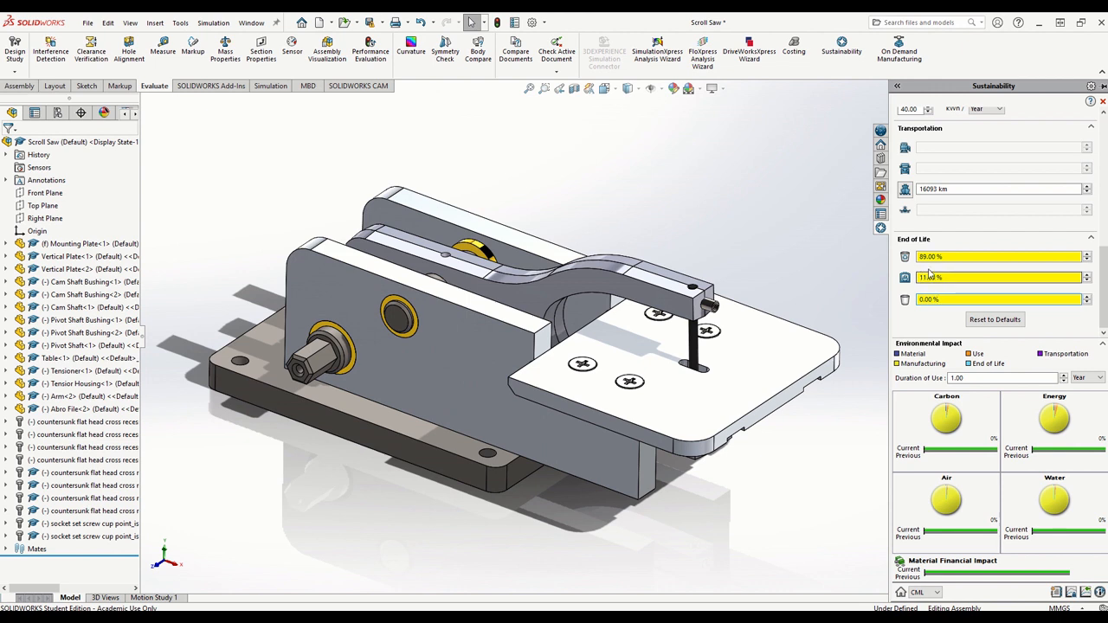
click(938, 258)
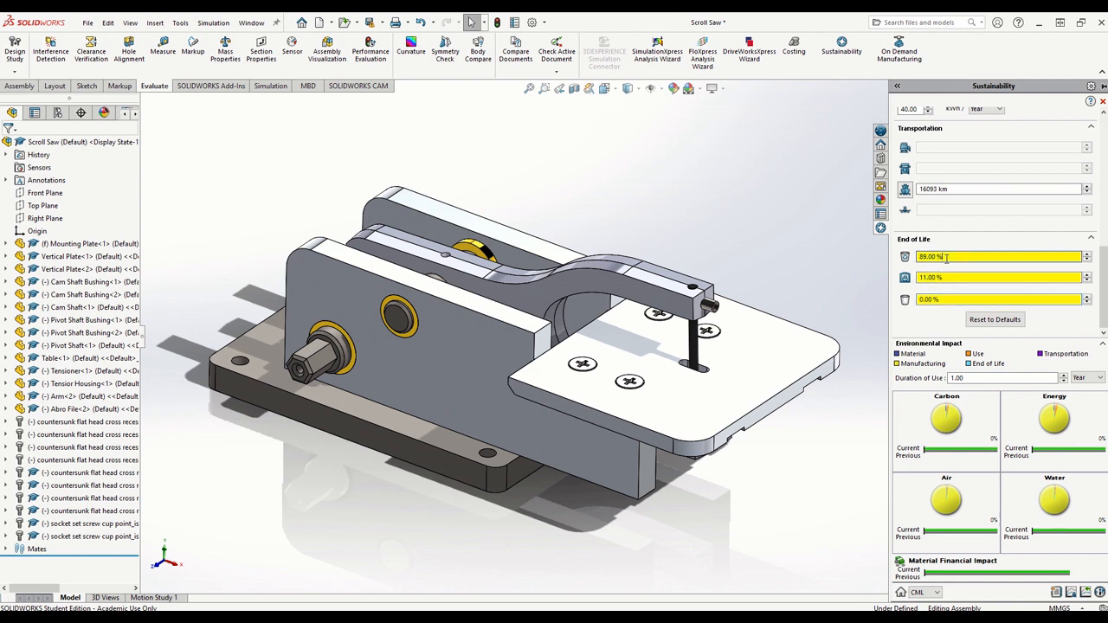
text(9)
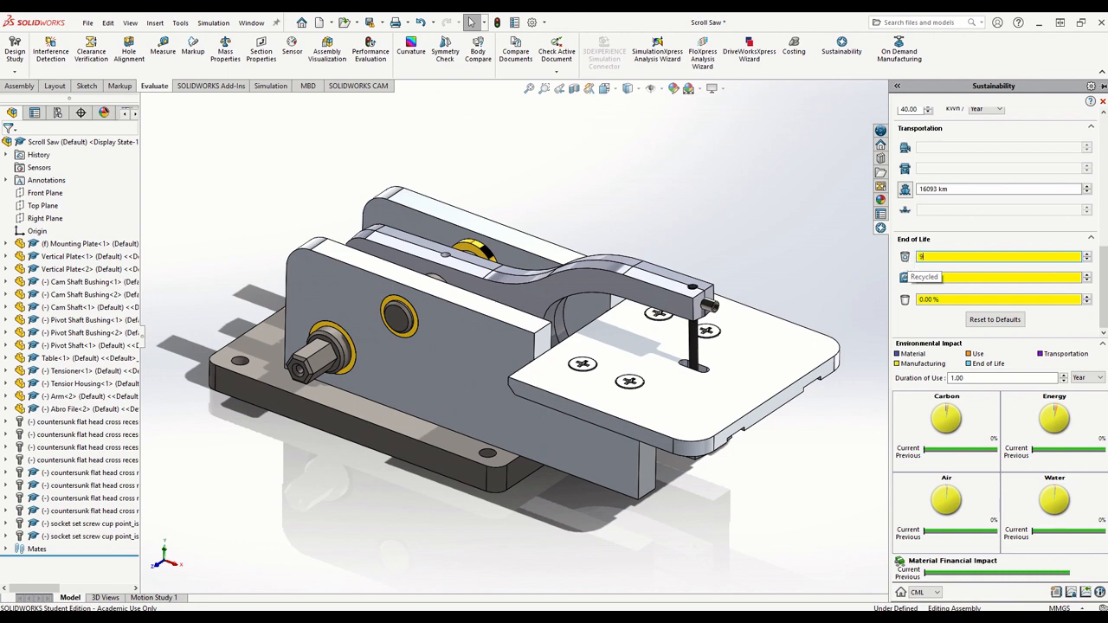
text(0)
key(Return)
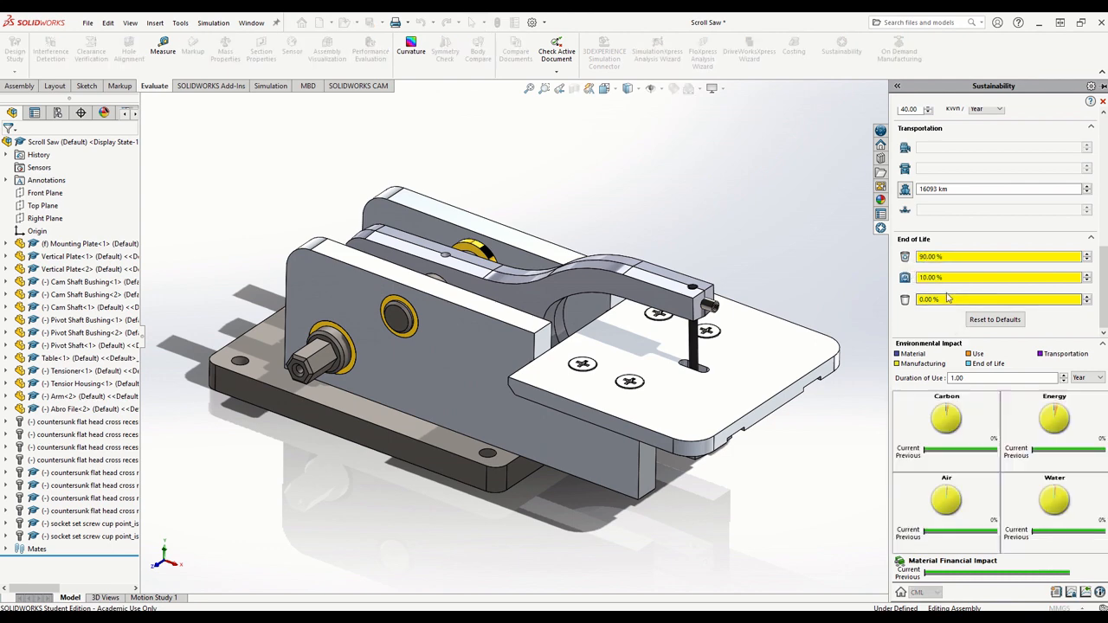
Set the incinerated share of the end of life to 0% and the landfill share to 10%.
click(921, 298)
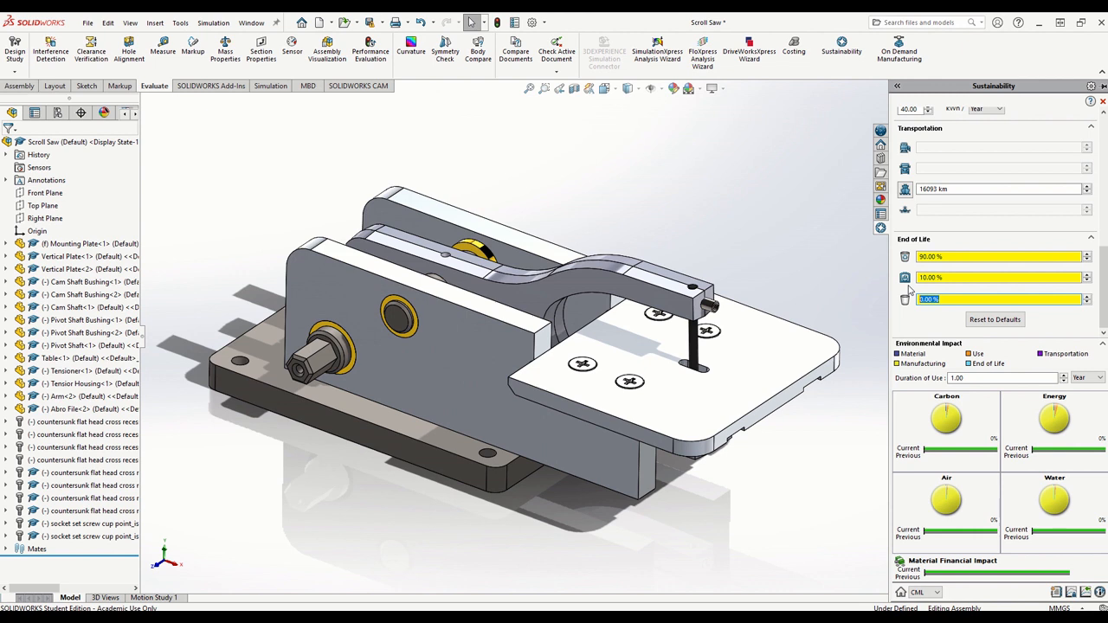
click(942, 278)
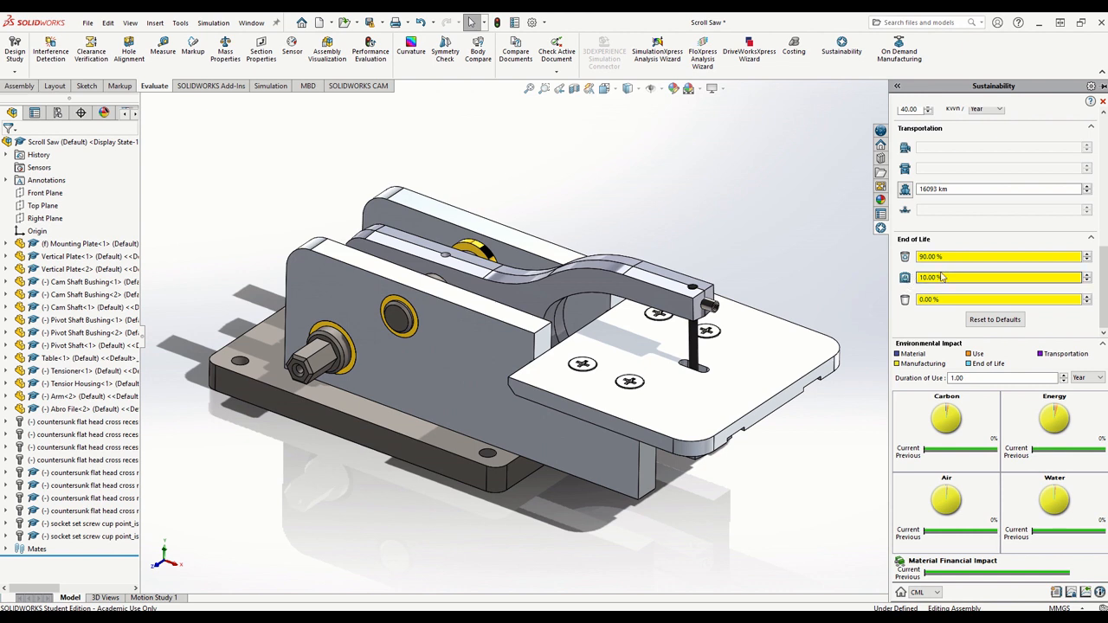
drag(938, 276, 880, 272)
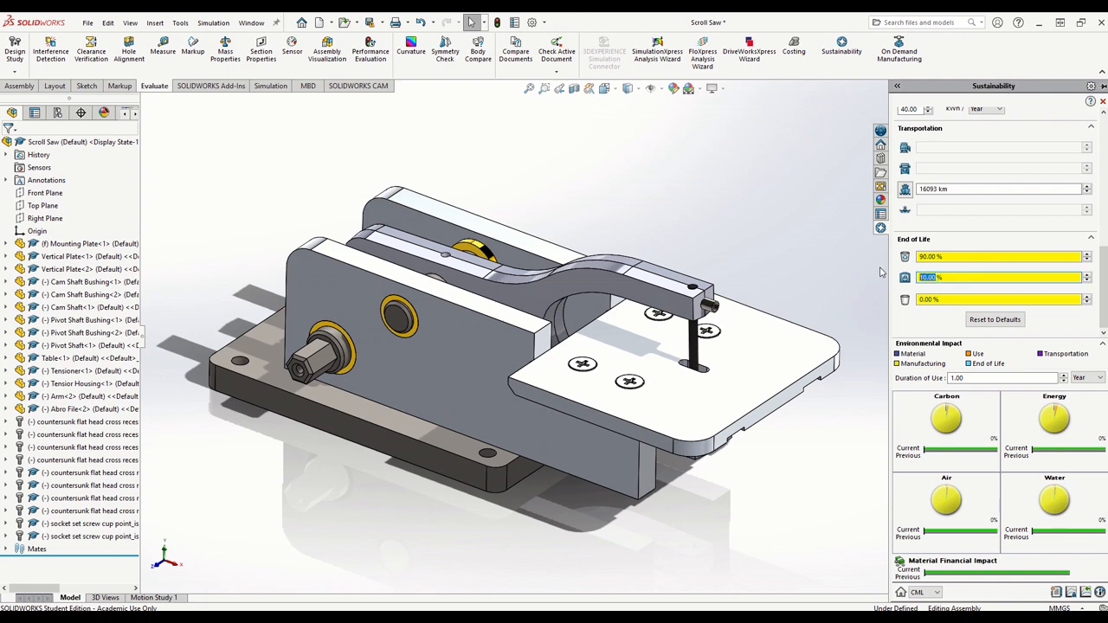
text(0)
click(923, 299)
text(1)
mouse_move(1102, 316)
mouse_down()
mouse_move(1101, 247)
mouse_move(1100, 309)
mouse_up()
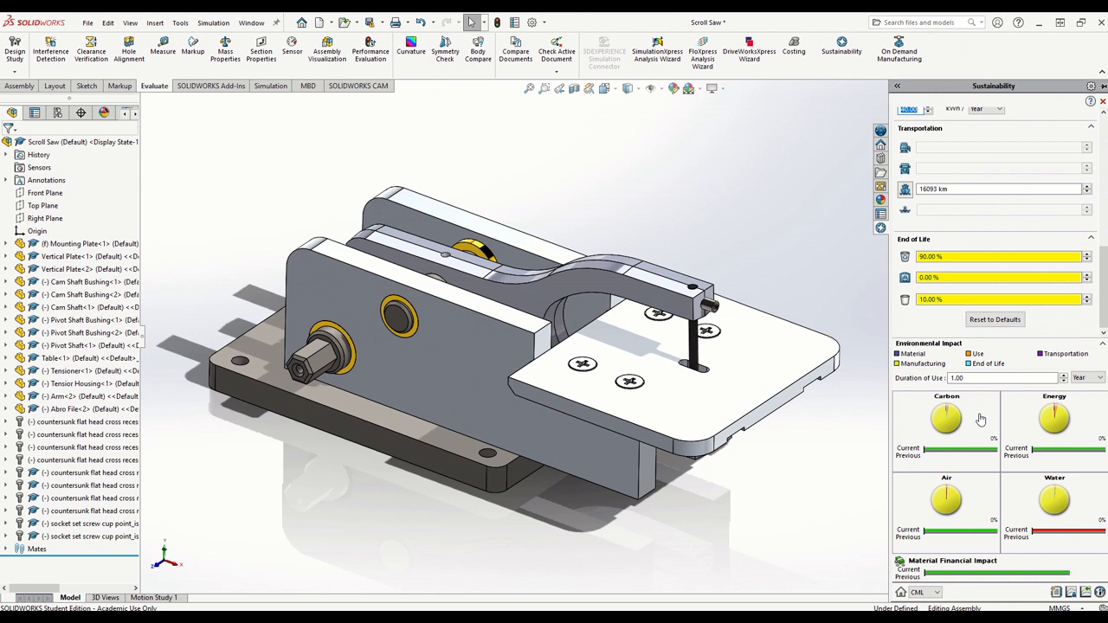
Examine the environmental impact charts, opening the detailed carbon and water breakdowns and returning to the overview.
mouse_move(1046, 495)
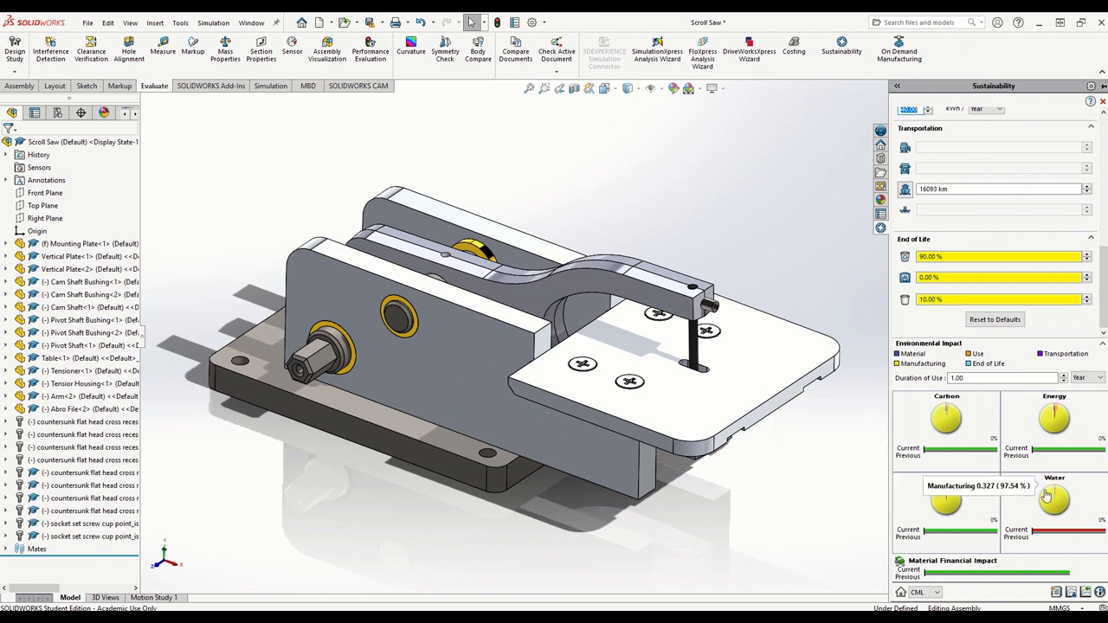
click(957, 416)
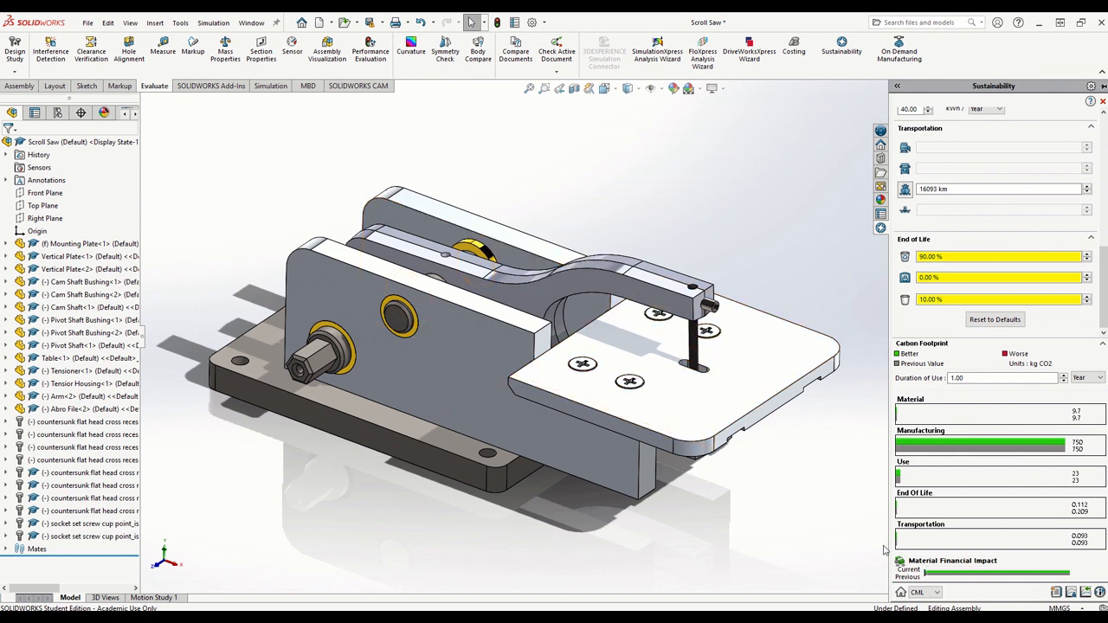
click(900, 592)
mouse_move(944, 405)
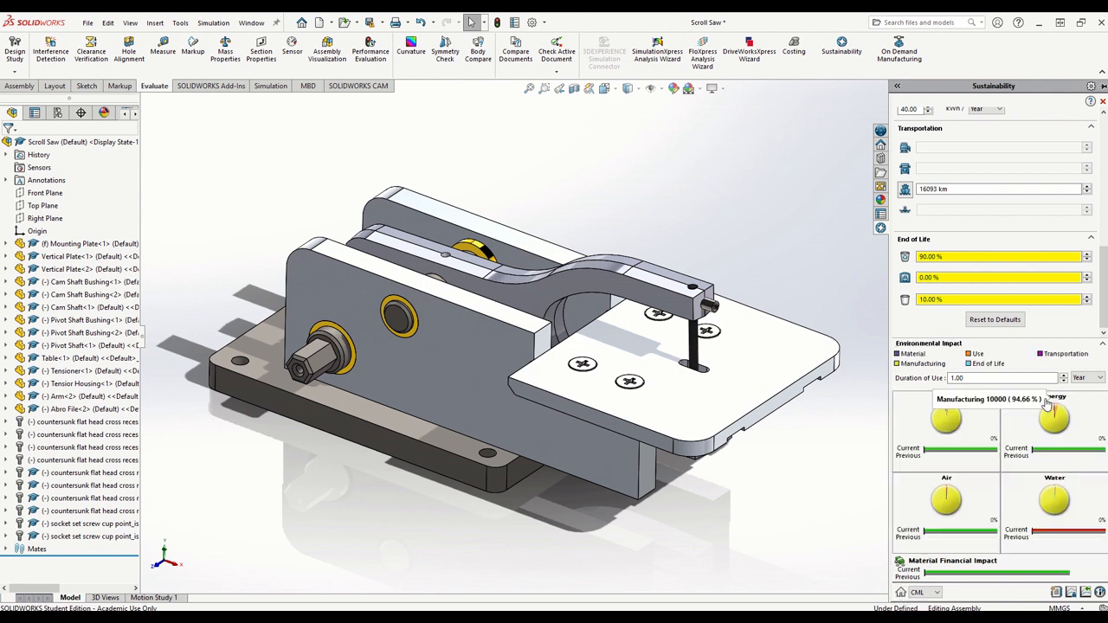
click(1065, 508)
click(900, 593)
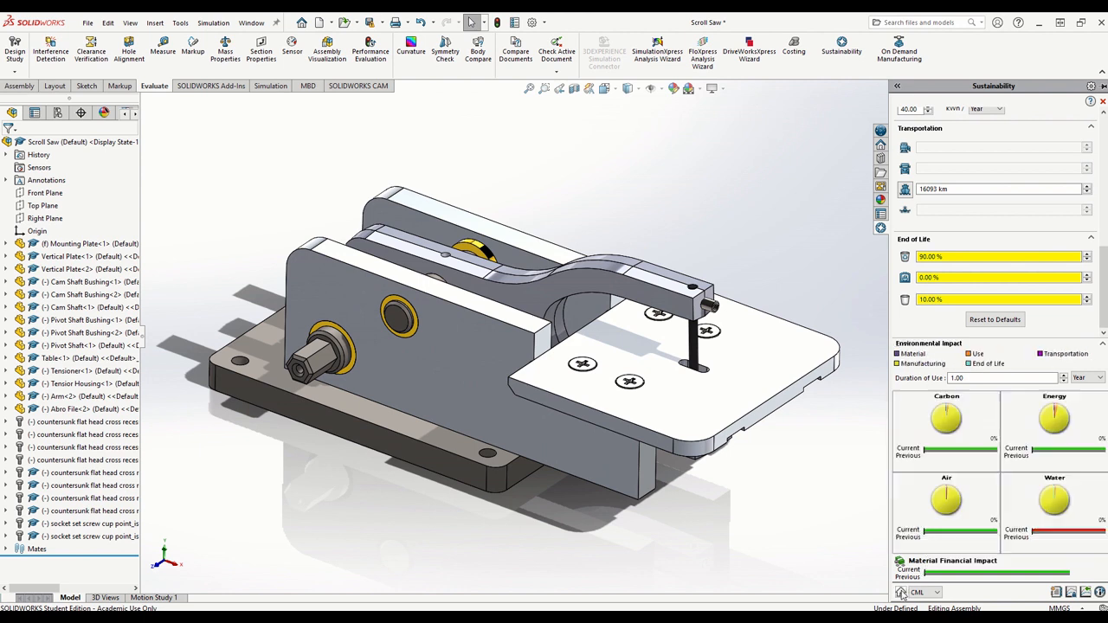
click(949, 413)
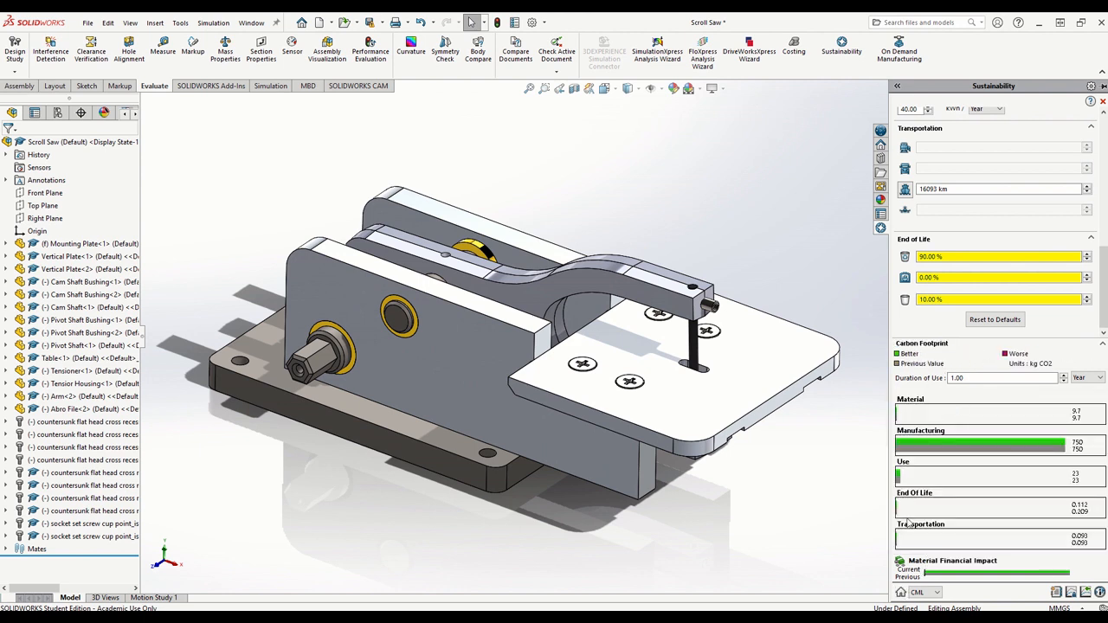
click(901, 593)
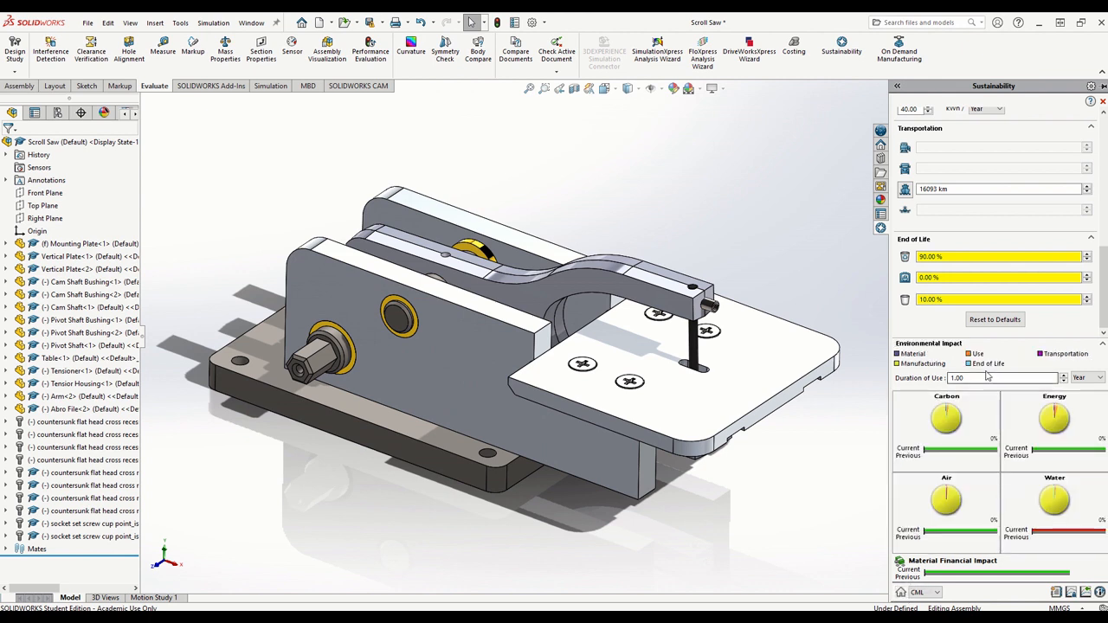
mouse_move(926, 355)
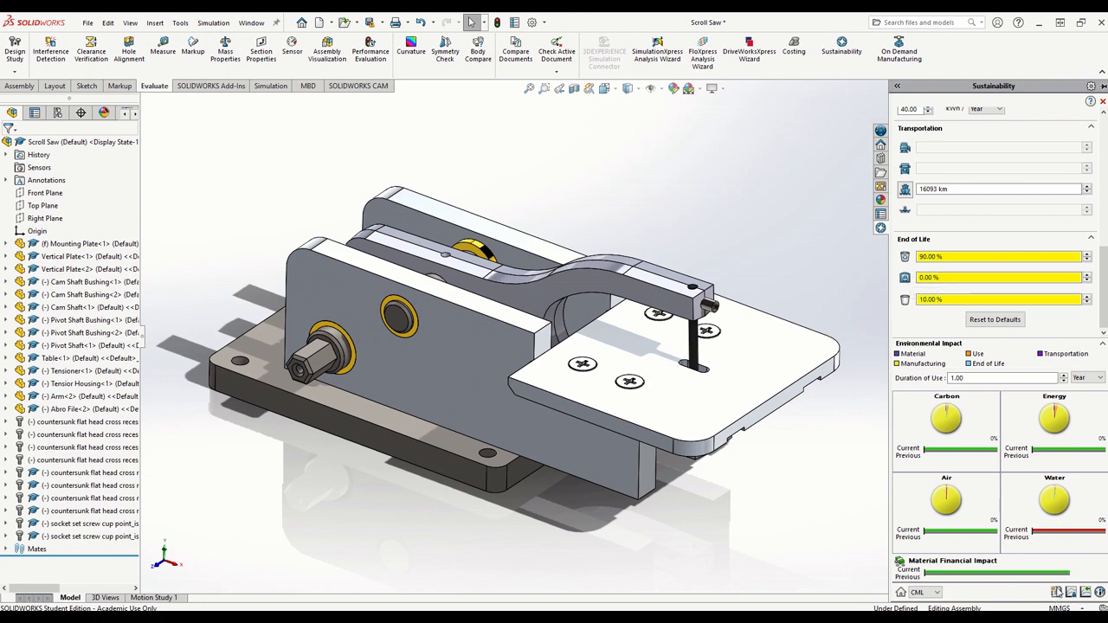
Generate the Sustainability report in .docx format with the file name Scroll Saw, and bring up the document in Word.
click(1056, 592)
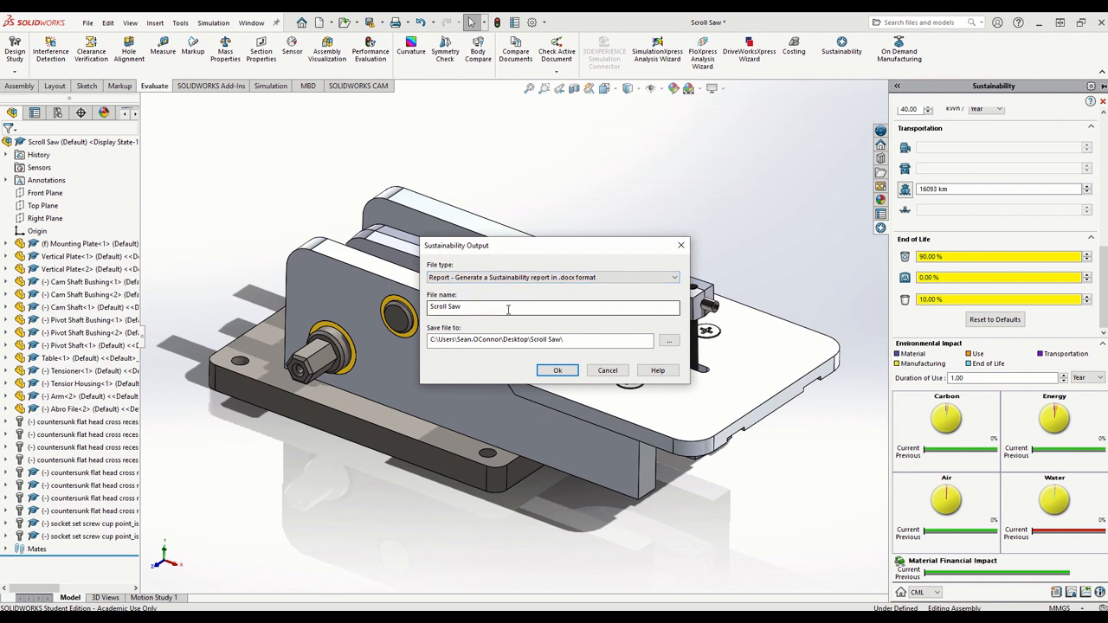
click(558, 371)
click(559, 362)
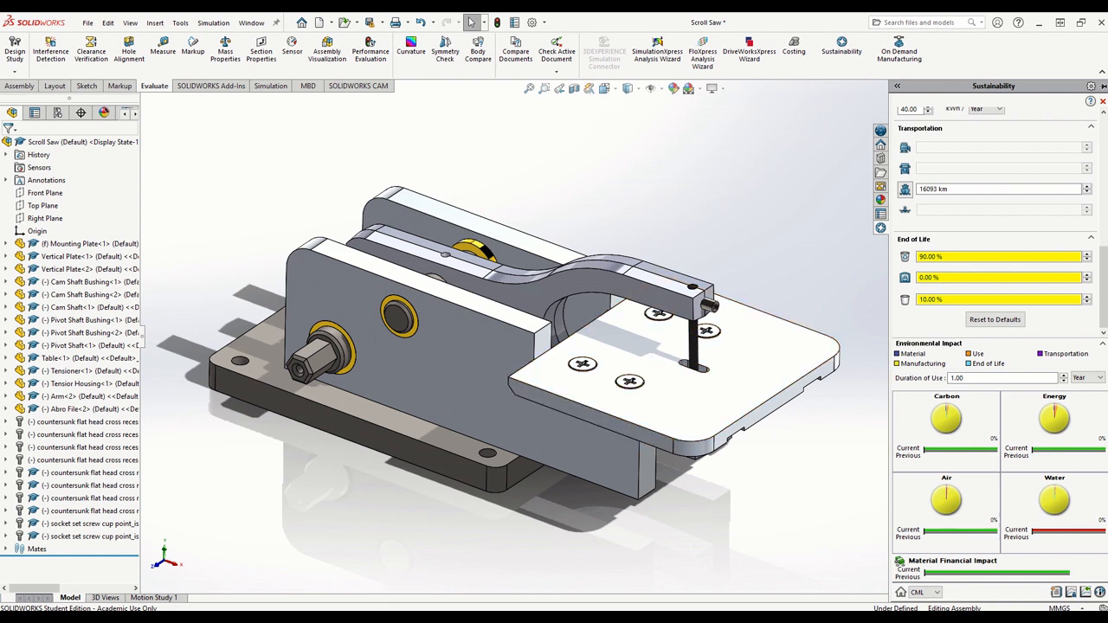
click(352, 571)
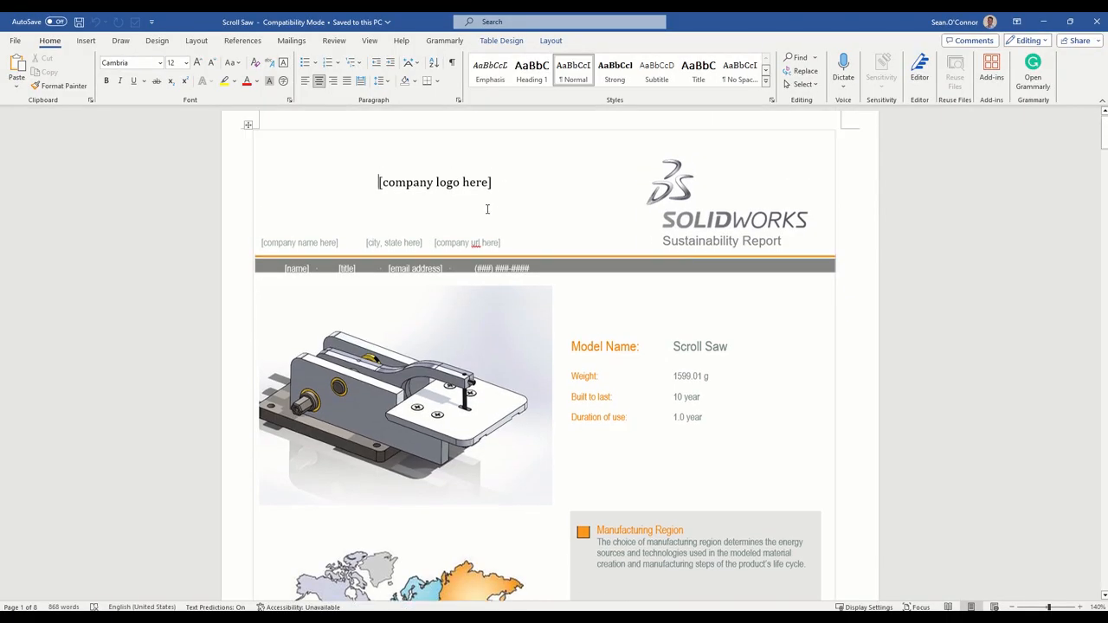
Examine the report's first page, covering the model details, the manufacturing and use regions, and the company and contact placeholders.
scroll(474, 194, down, 3)
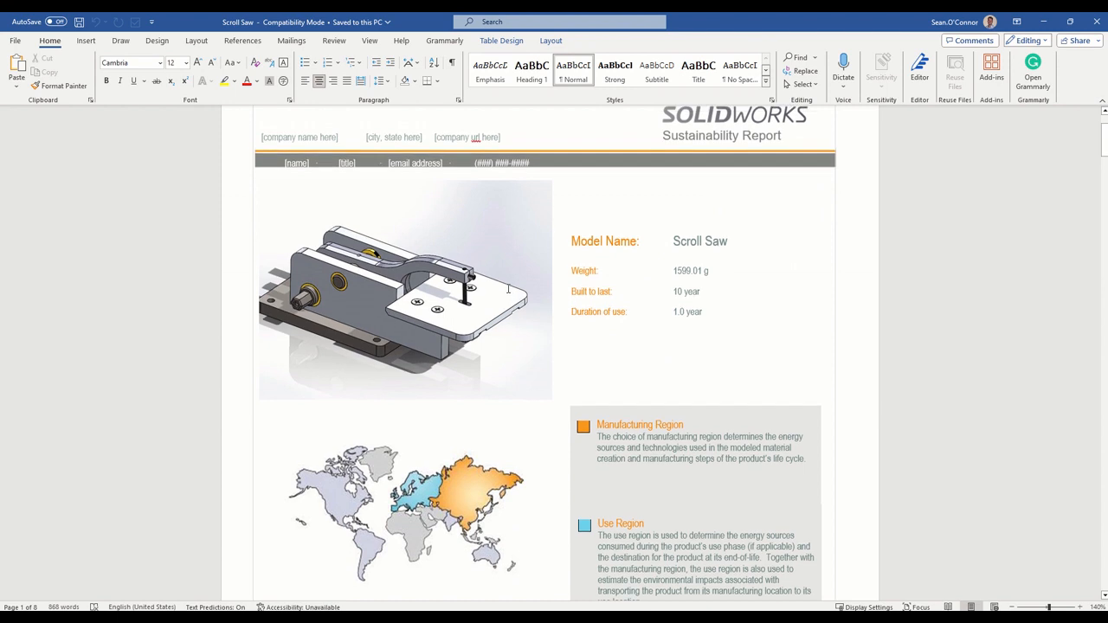
scroll(485, 283, down, 3)
scroll(484, 283, up, 2)
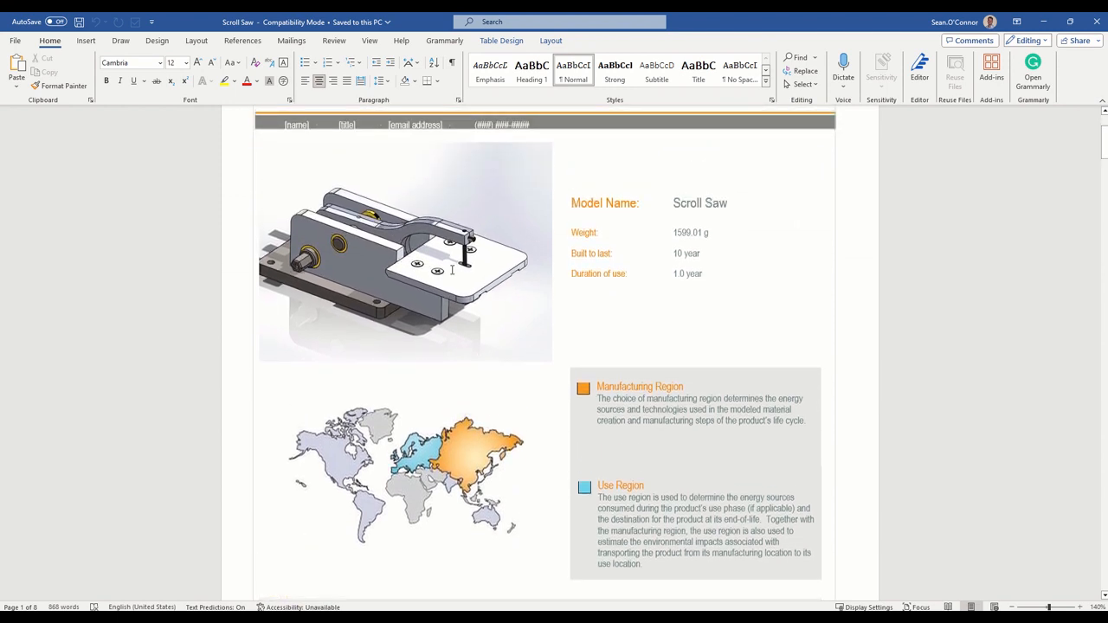
scroll(616, 398, down, 1)
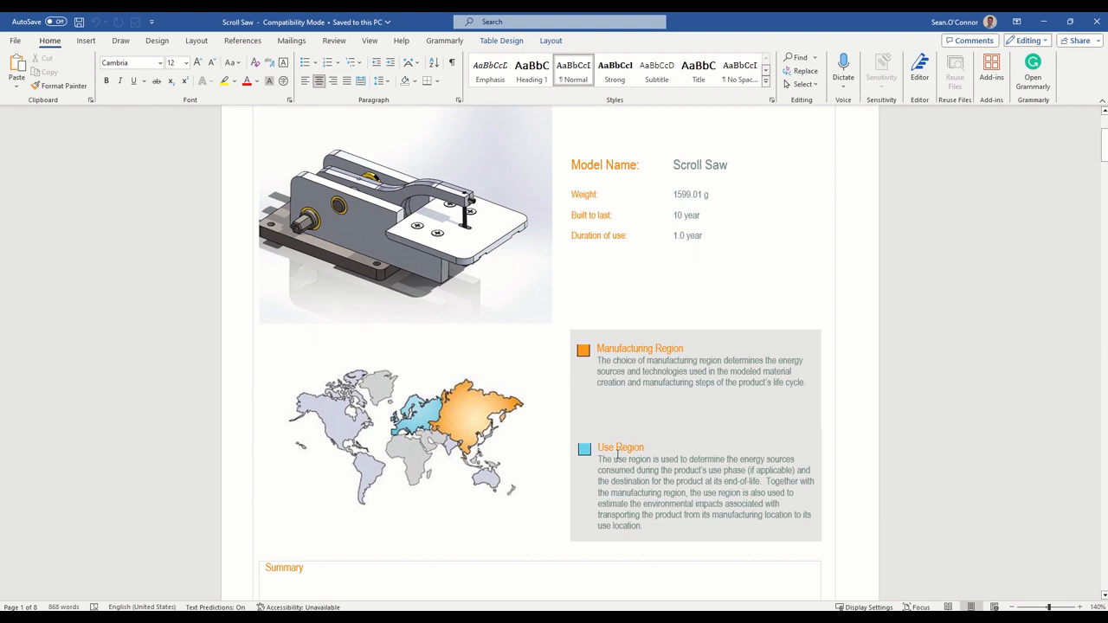
scroll(624, 317, up, 2)
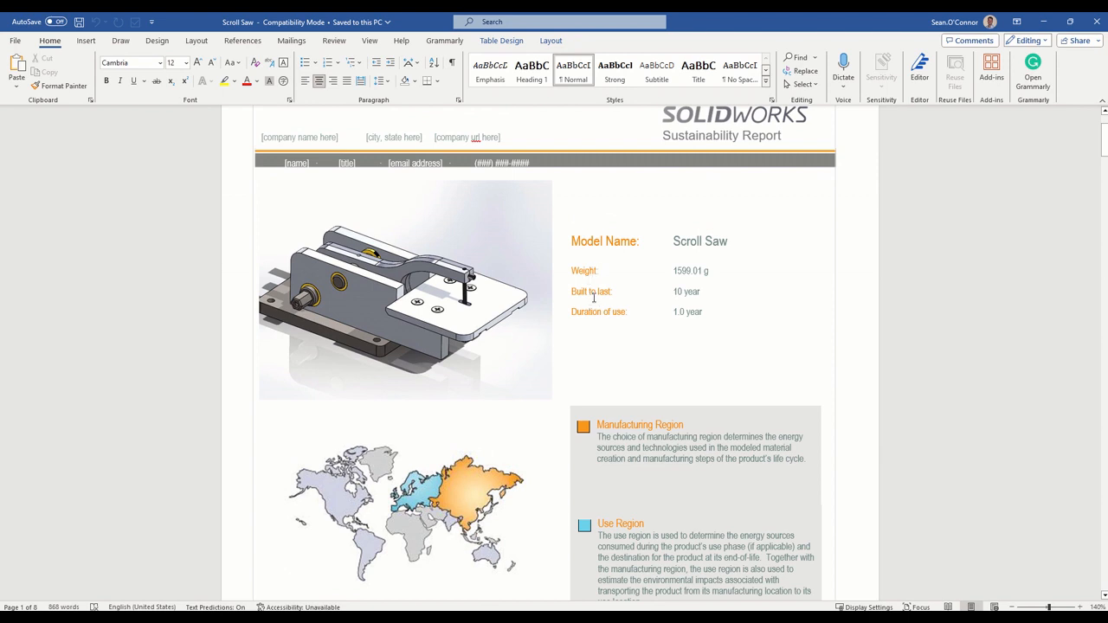
scroll(618, 309, up, 1)
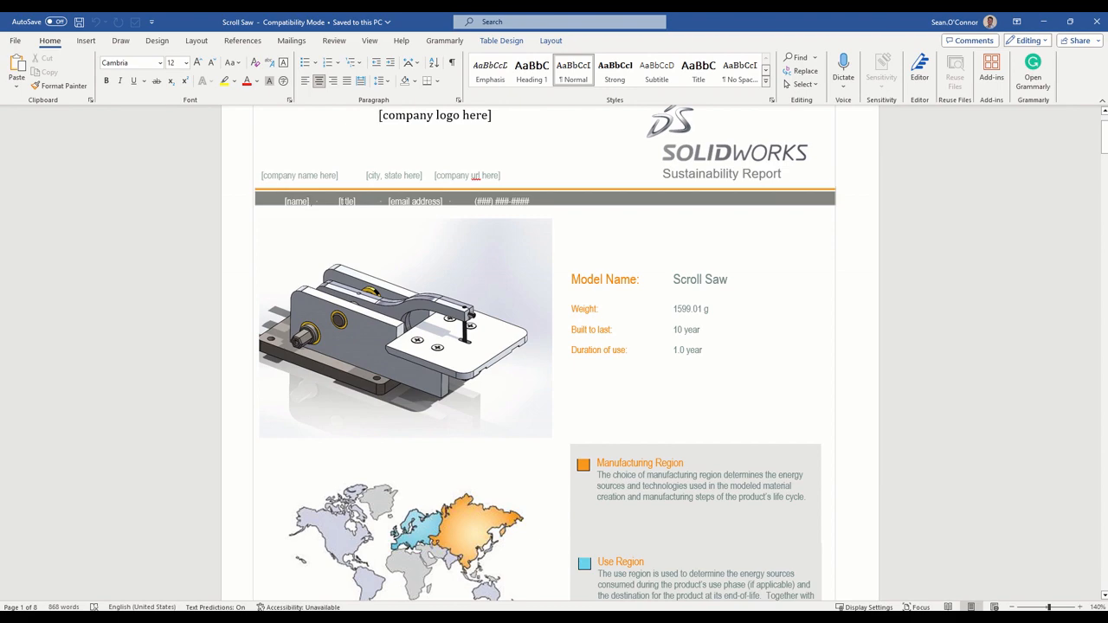
drag(344, 201, 483, 204)
click(483, 206)
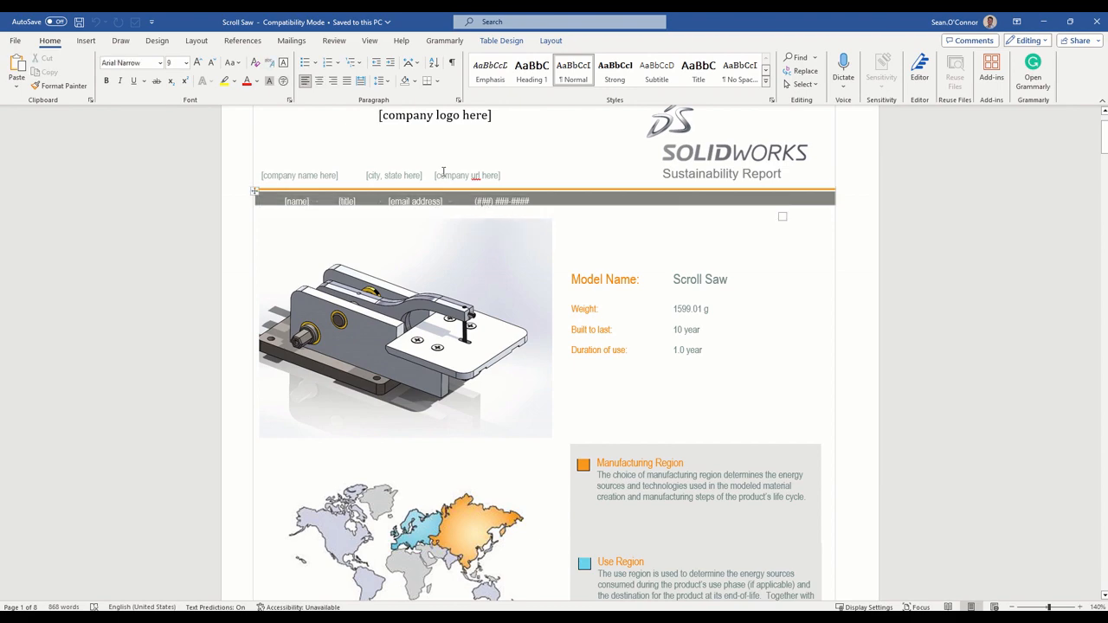
scroll(407, 205, up, 1)
Read through the report's assembly process, use and environmental impact pages, and return to the first page.
scroll(438, 208, down, 10)
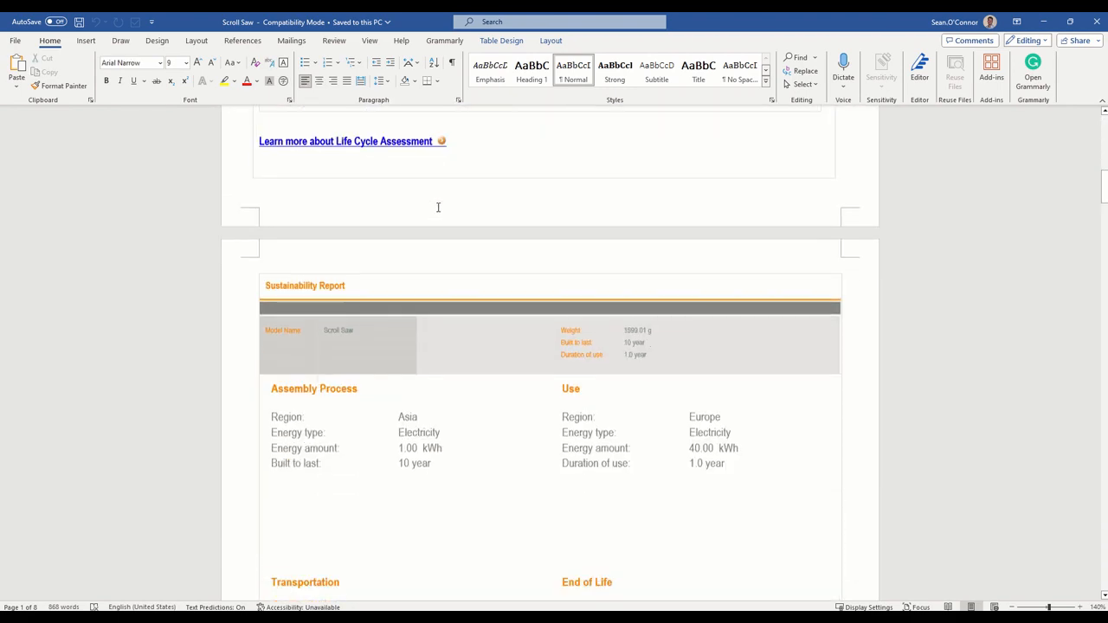
scroll(507, 214, down, 10)
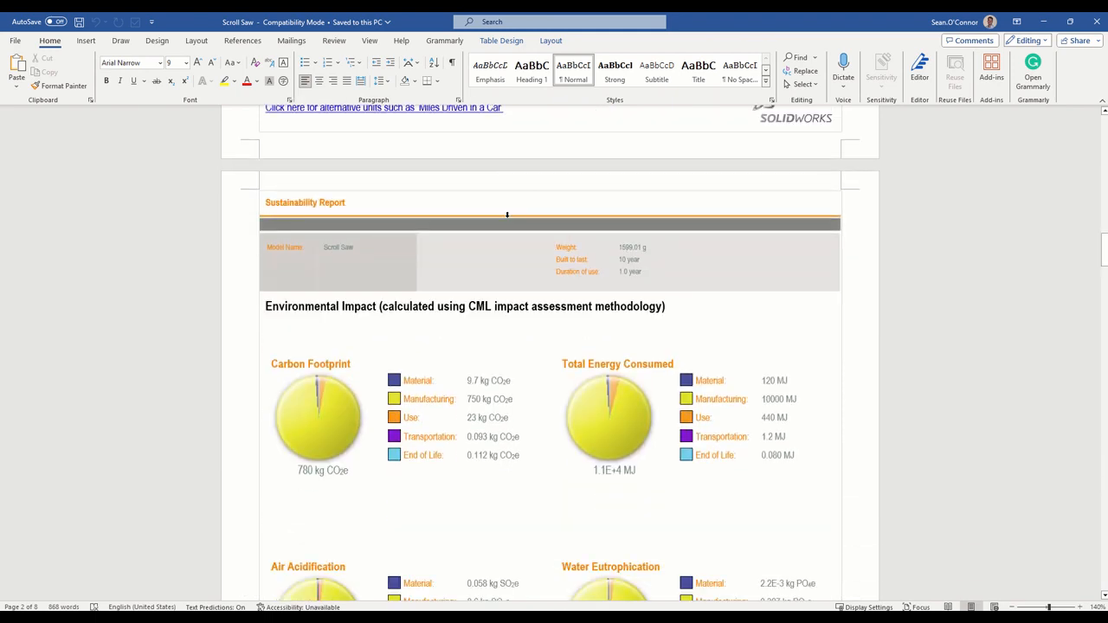
scroll(507, 216, down, 5)
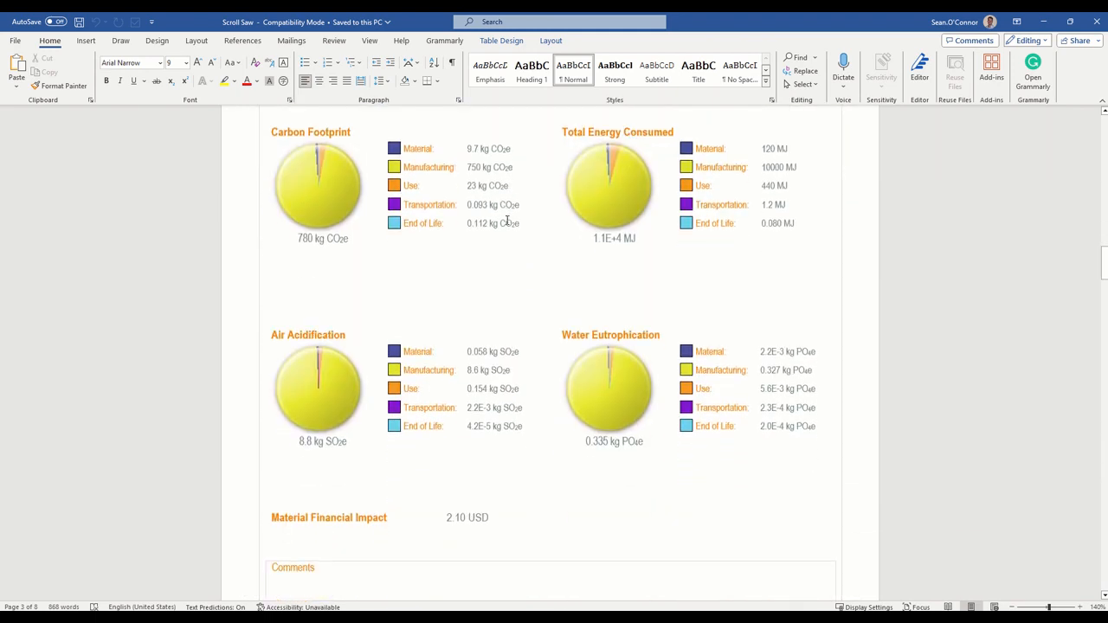
scroll(493, 274, down, 5)
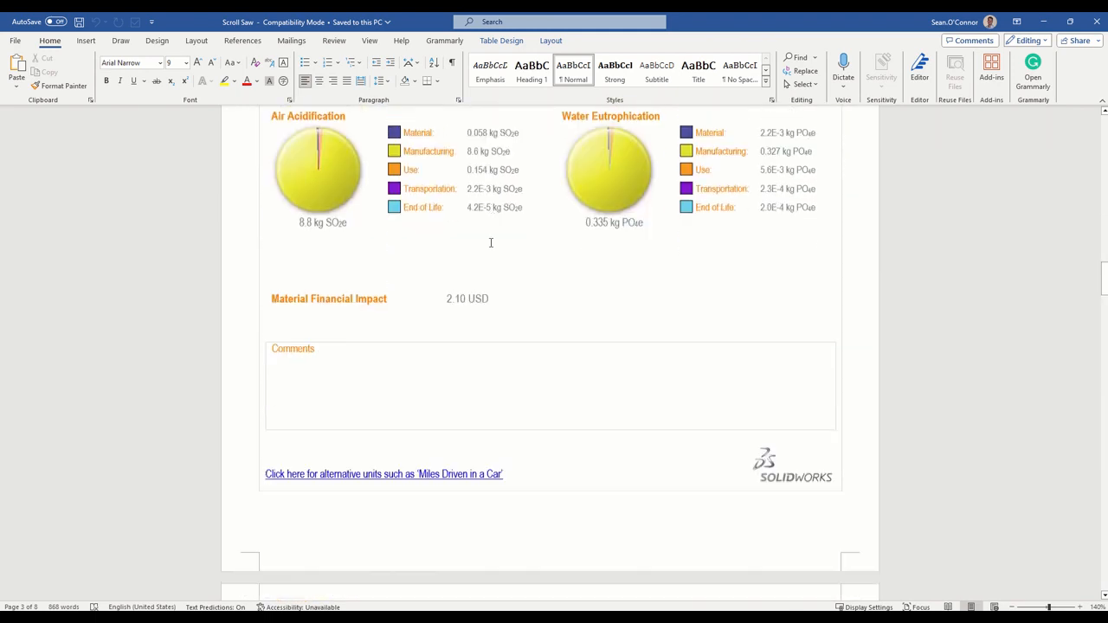
scroll(463, 236, up, 20)
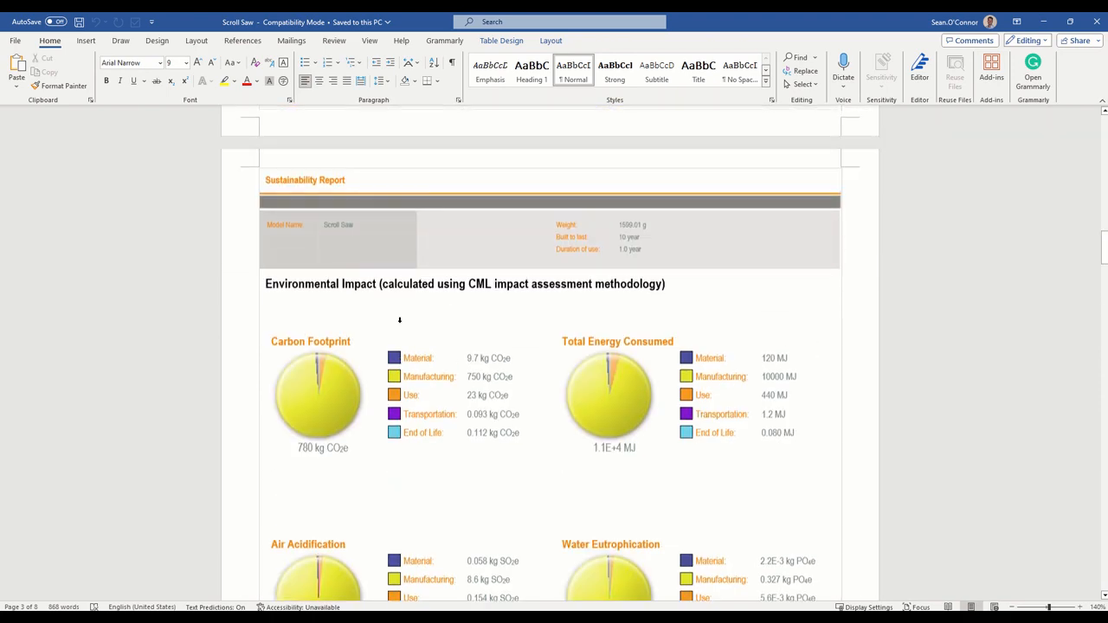
scroll(401, 323, up, 16)
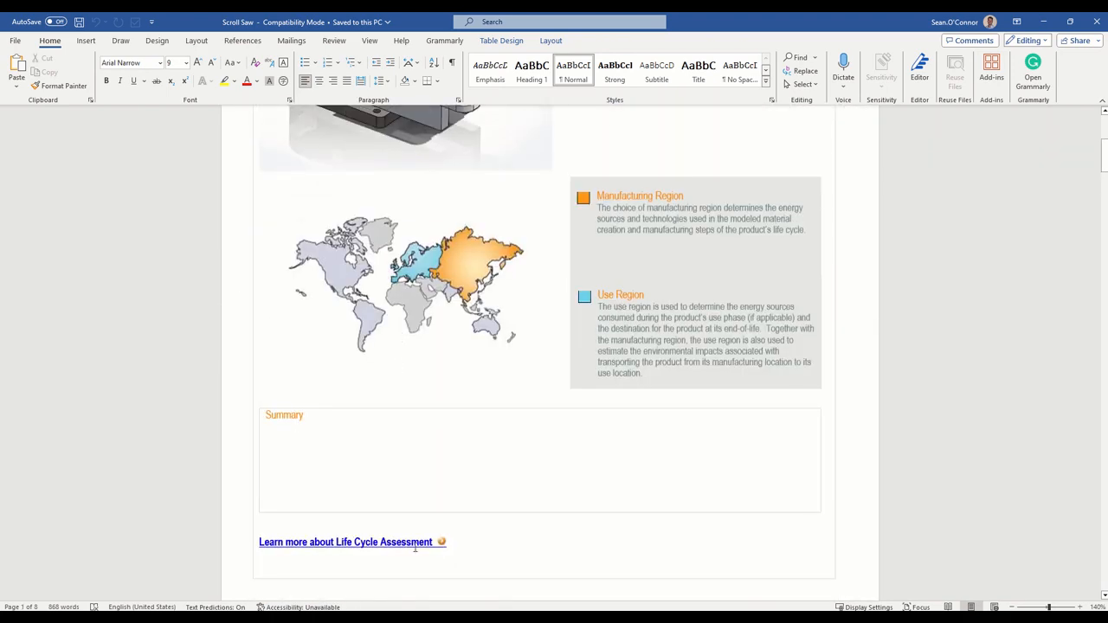
Check the Environmental Impact Analysis item on the Week 12 Submission slide in PowerPoint, and return to the start of the Word report.
key(alt+Tab)
click(71, 286)
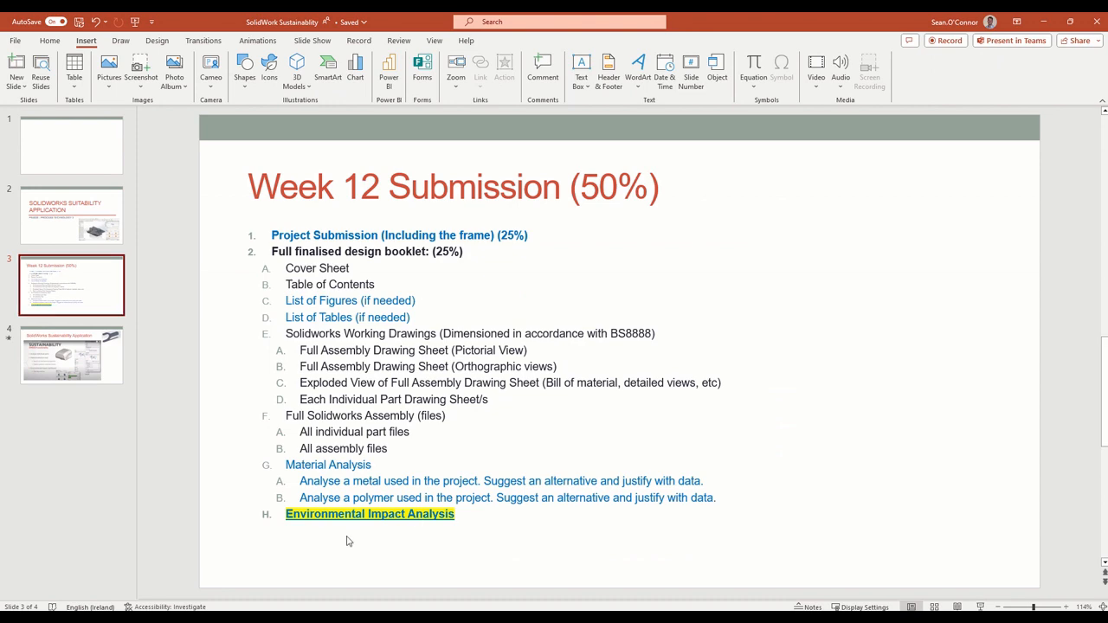
key(alt+Tab)
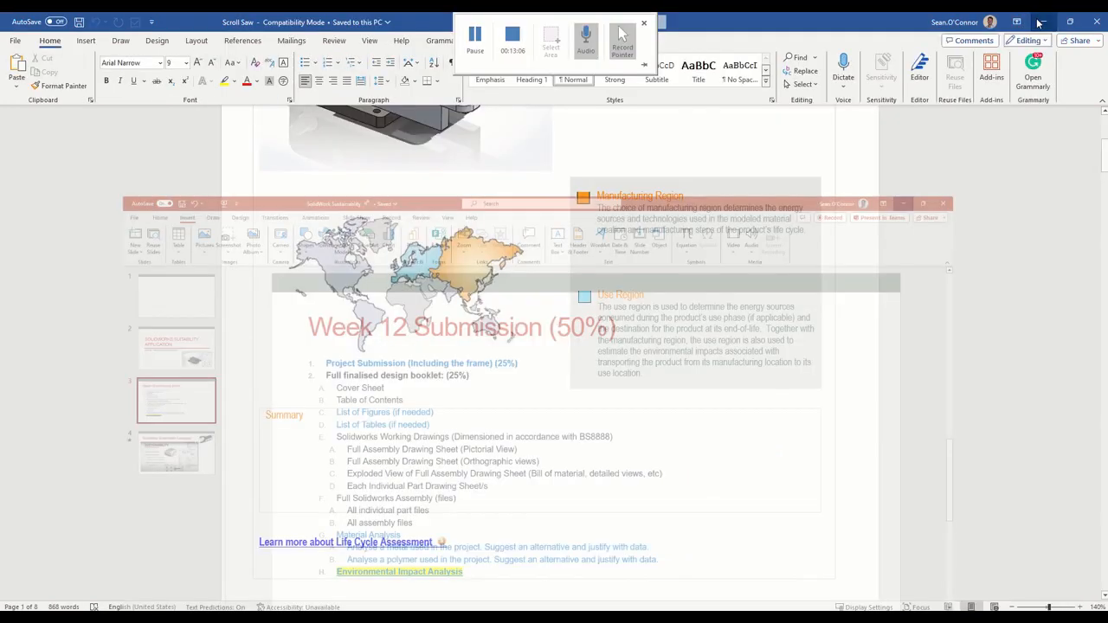
scroll(510, 332, up, 5)
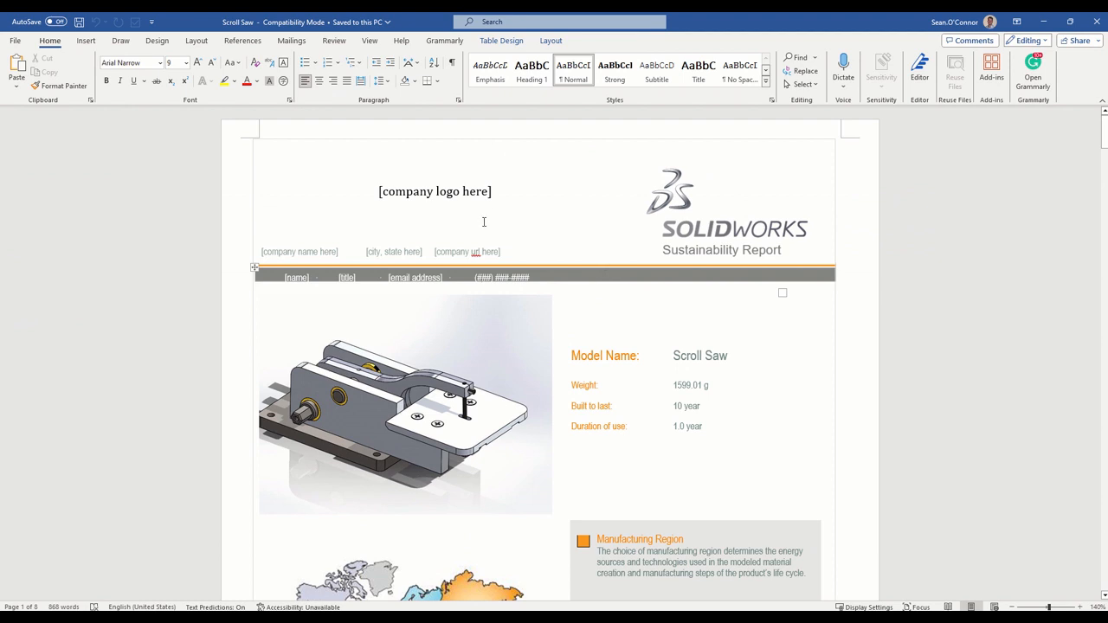
Examine the report header's placeholders for the company logo, company name, city and state, and company URL.
drag(418, 191, 747, 261)
click(528, 251)
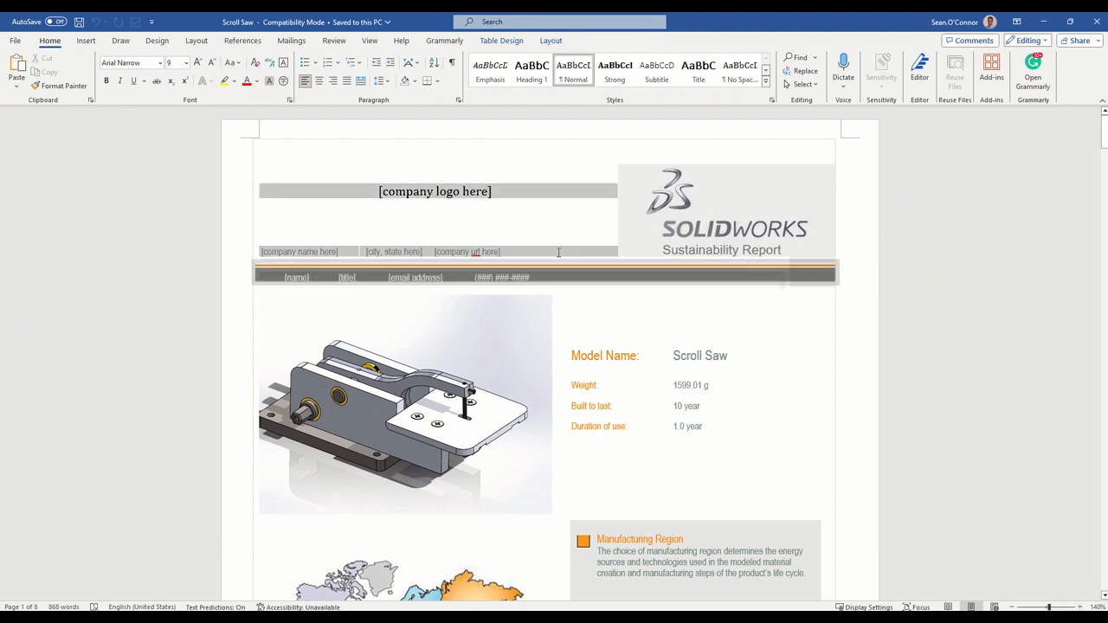
click(418, 199)
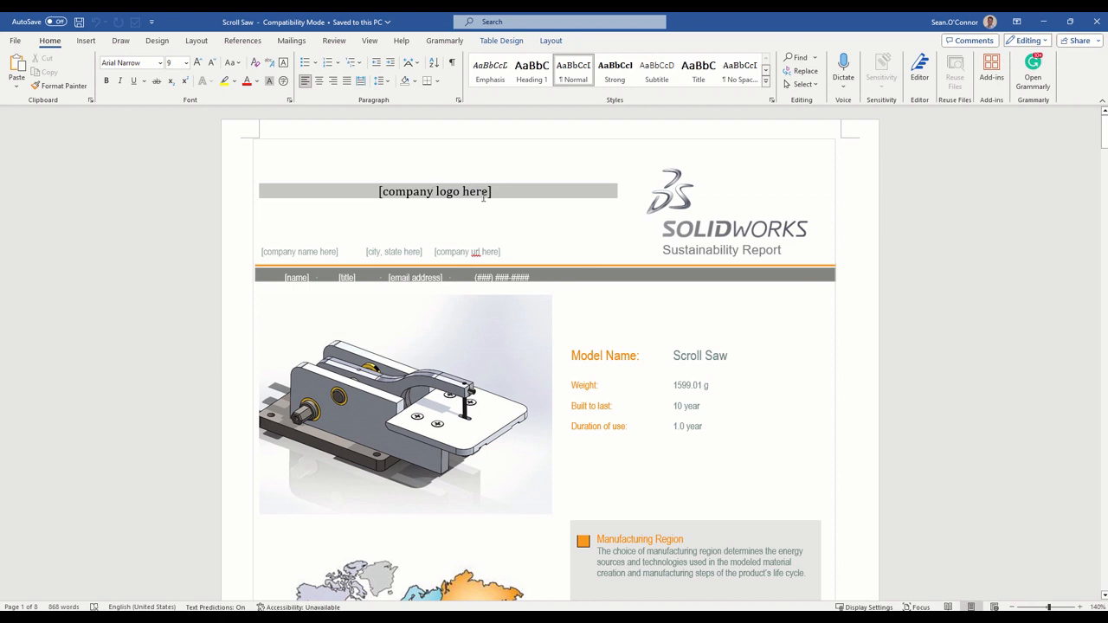
click(605, 240)
scroll(588, 242, down, 2)
scroll(583, 242, up, 1)
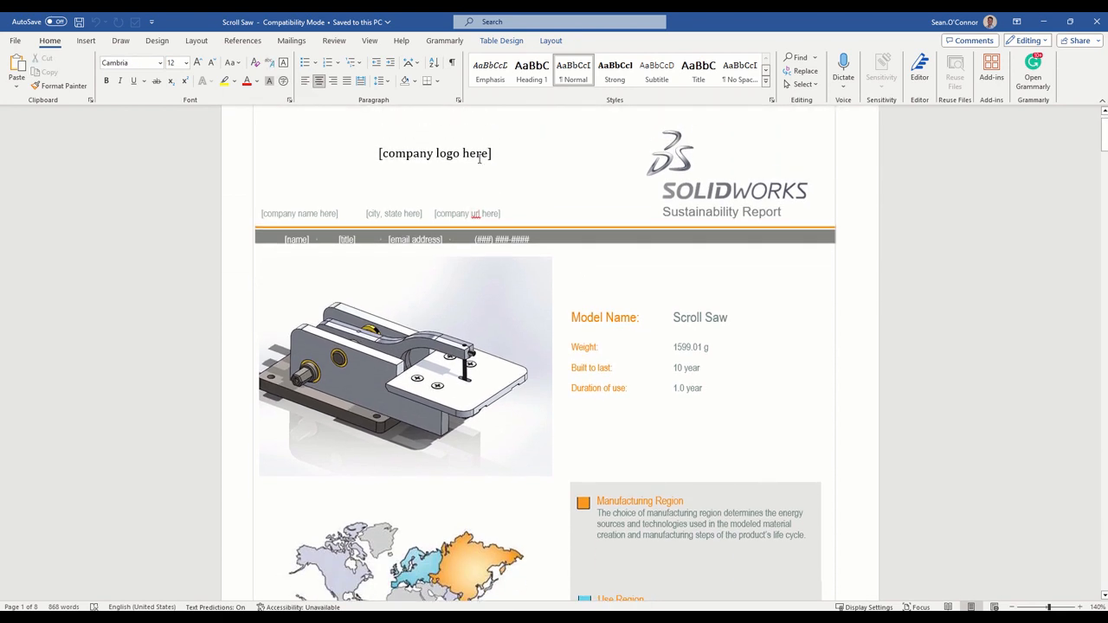
drag(507, 154, 366, 164)
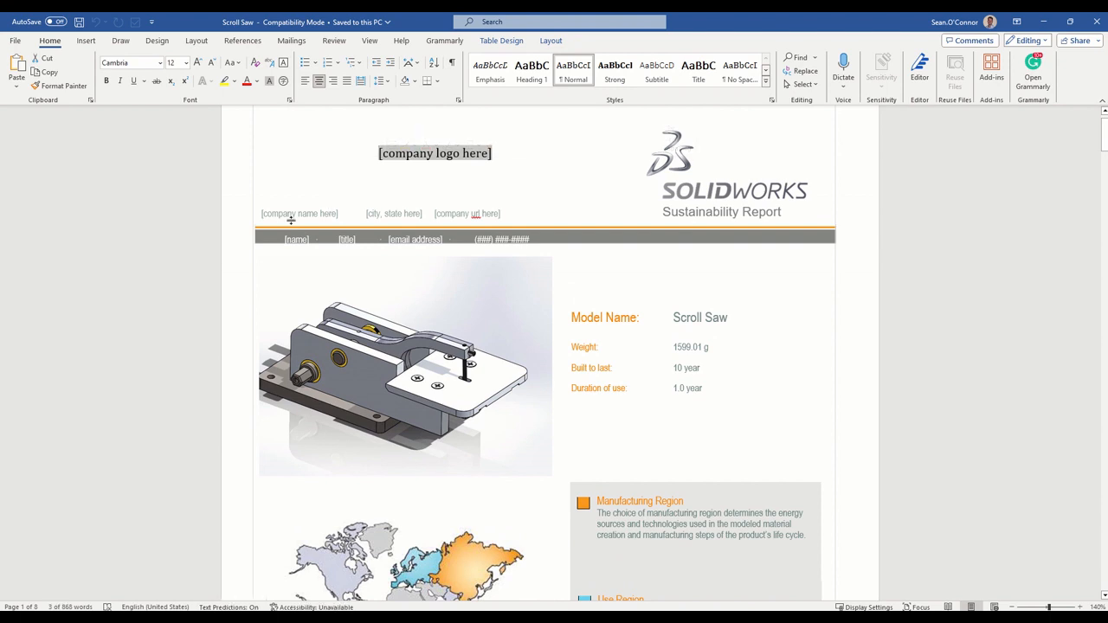
drag(385, 214, 485, 216)
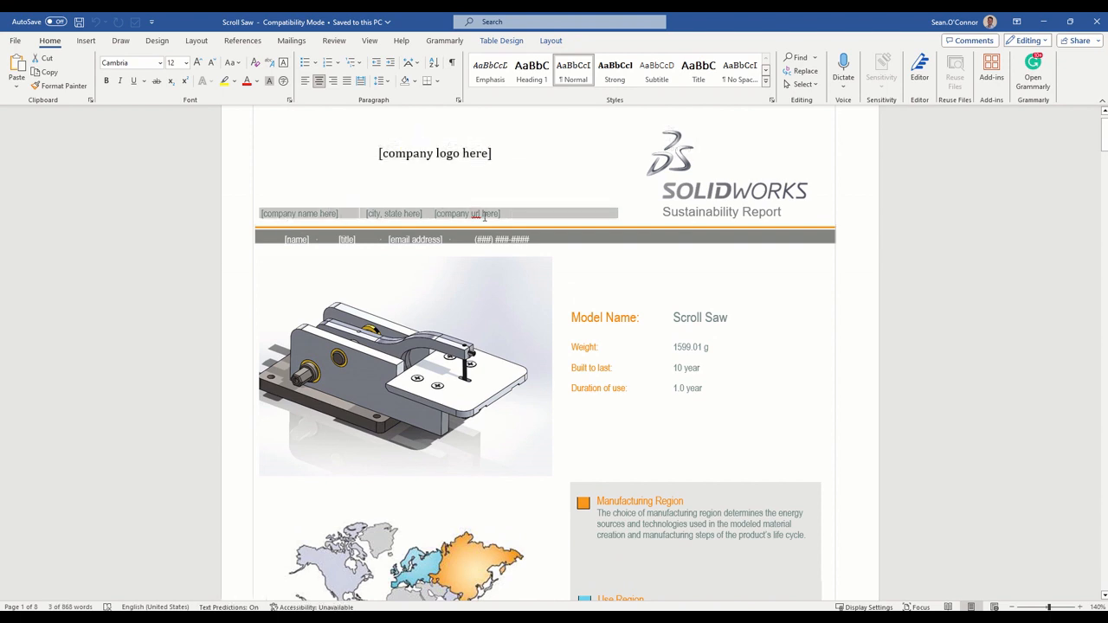
click(484, 216)
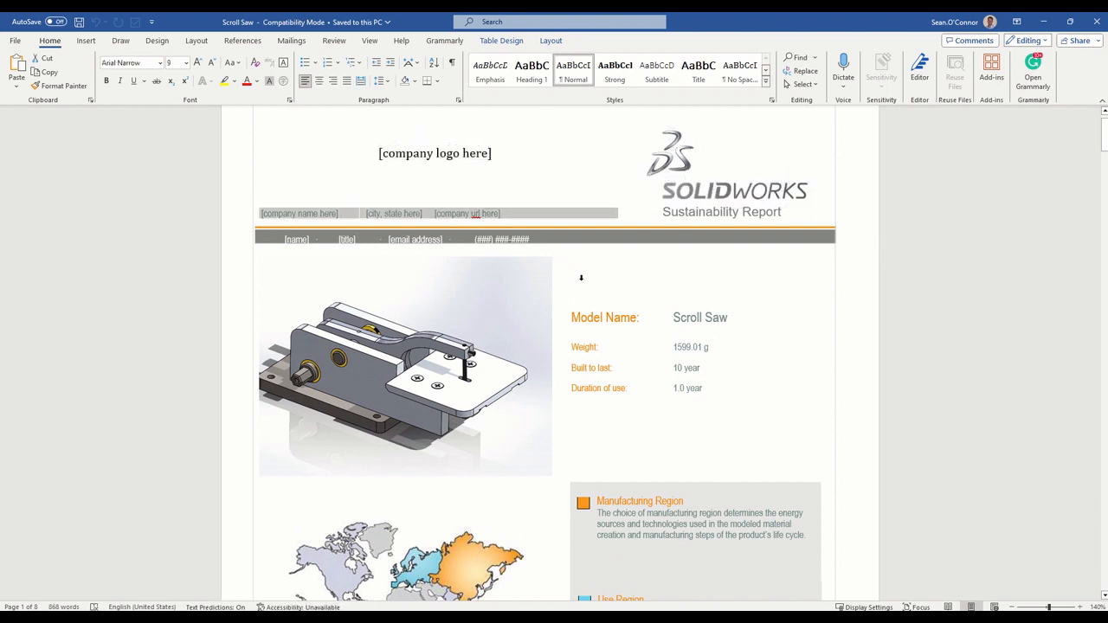
Review the model details and the manufacturing and use region descriptions on the report's first page.
click(666, 349)
click(632, 349)
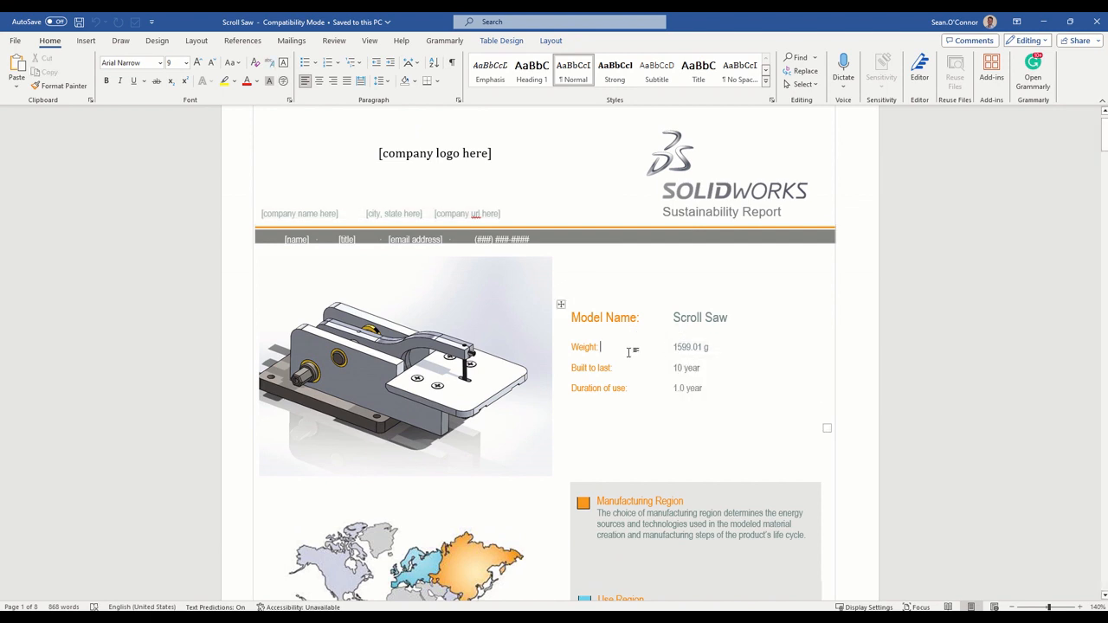
scroll(593, 339, down, 3)
scroll(549, 335, down, 2)
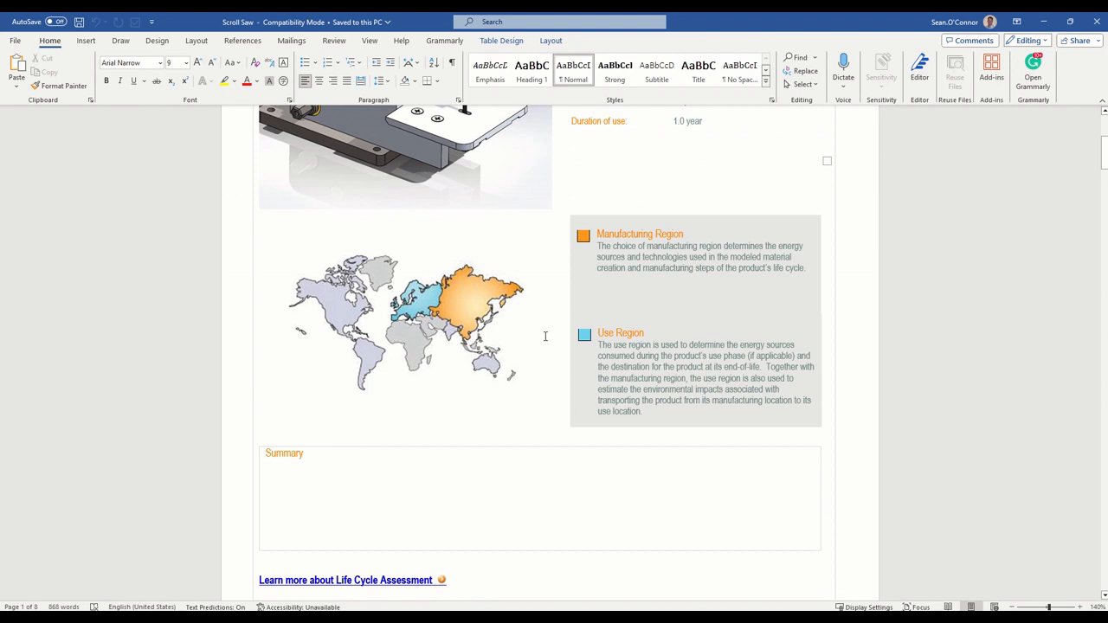
scroll(545, 335, up, 2)
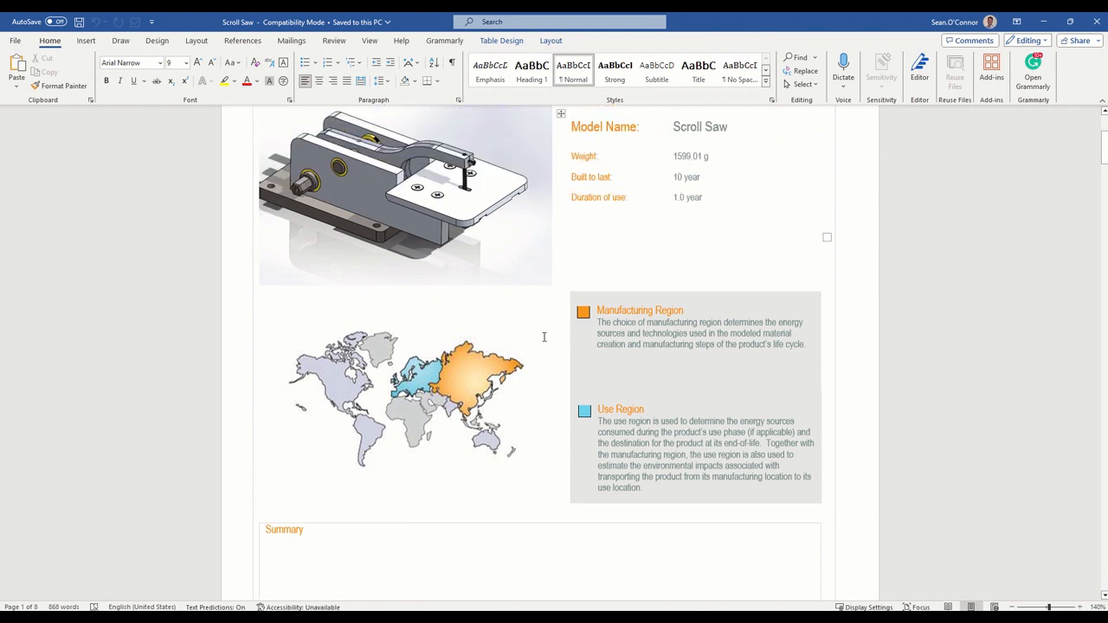
click(619, 322)
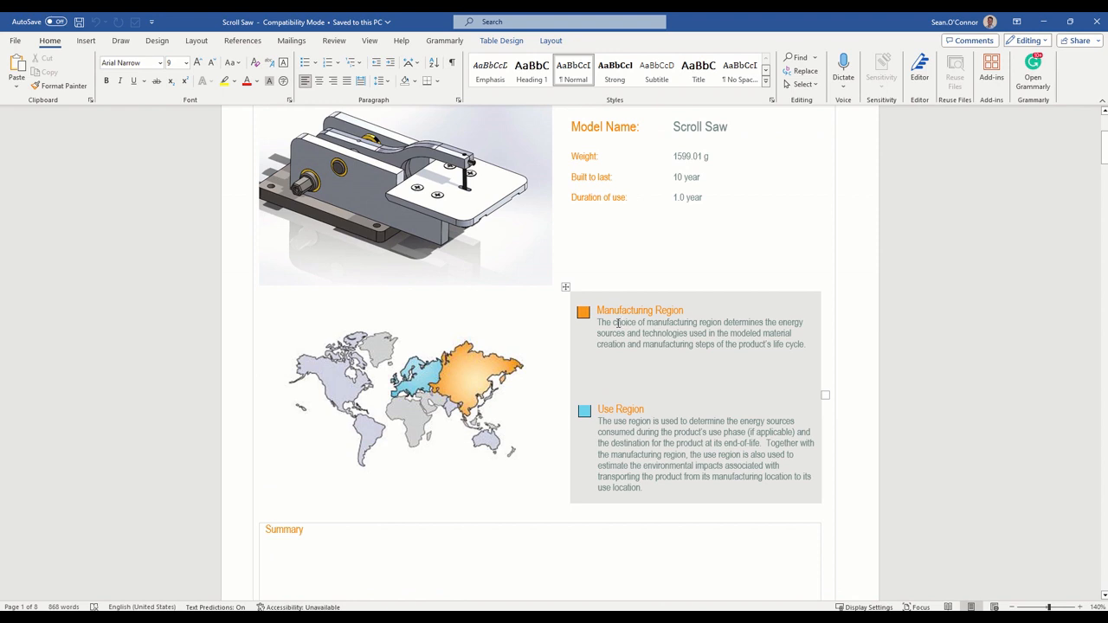
Place the cursor in the first page's Summary box and review the box together with the region map above it.
click(407, 527)
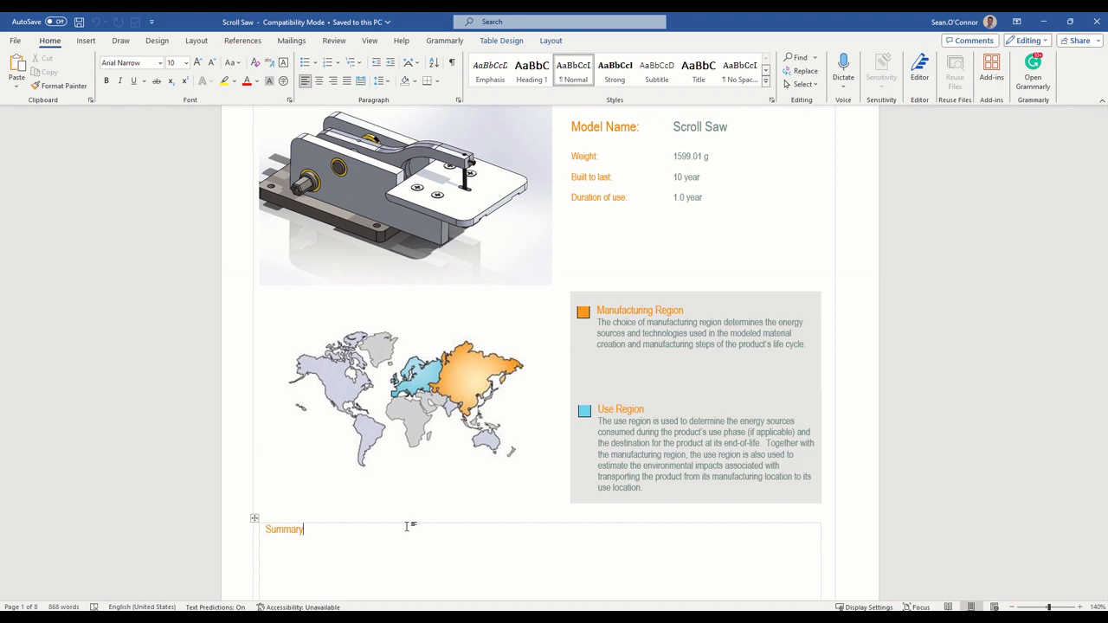
scroll(552, 443, down, 8)
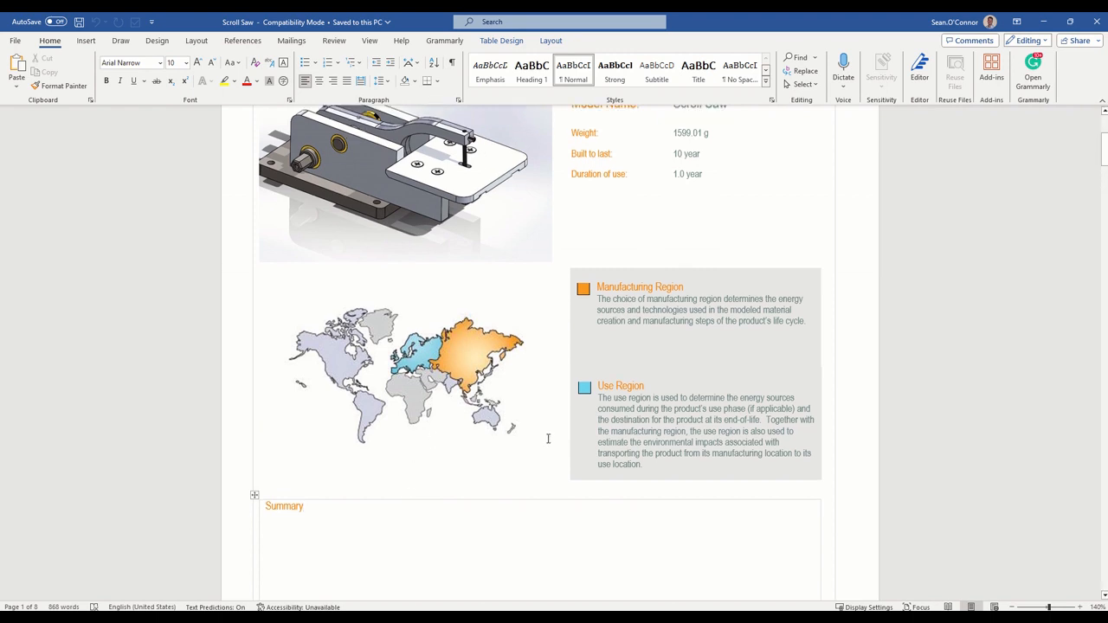
scroll(520, 443, up, 6)
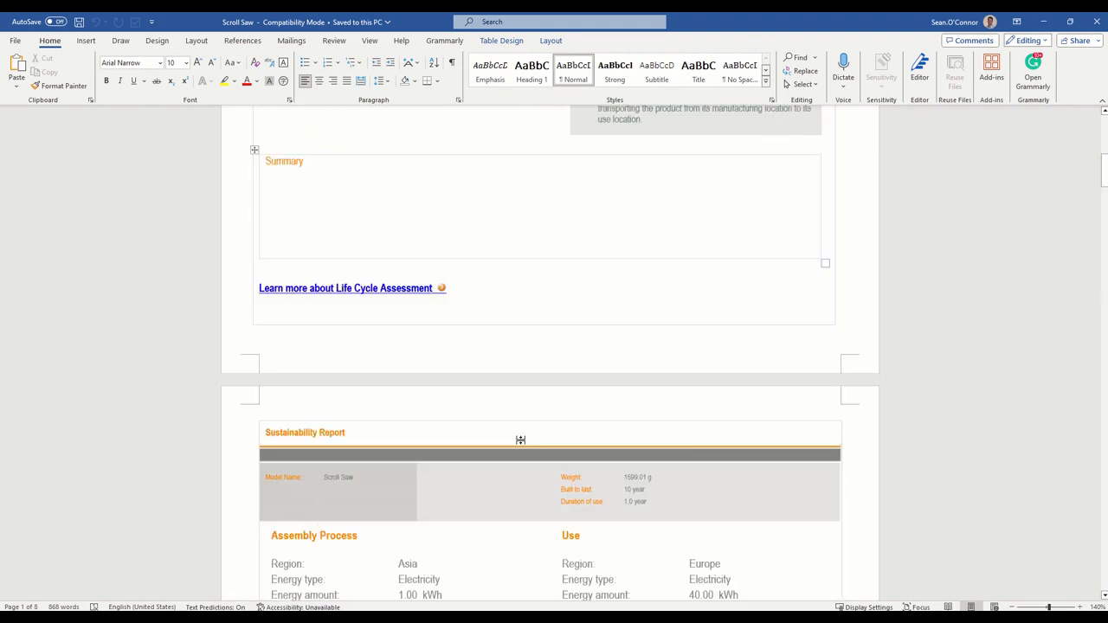
scroll(521, 440, up, 5)
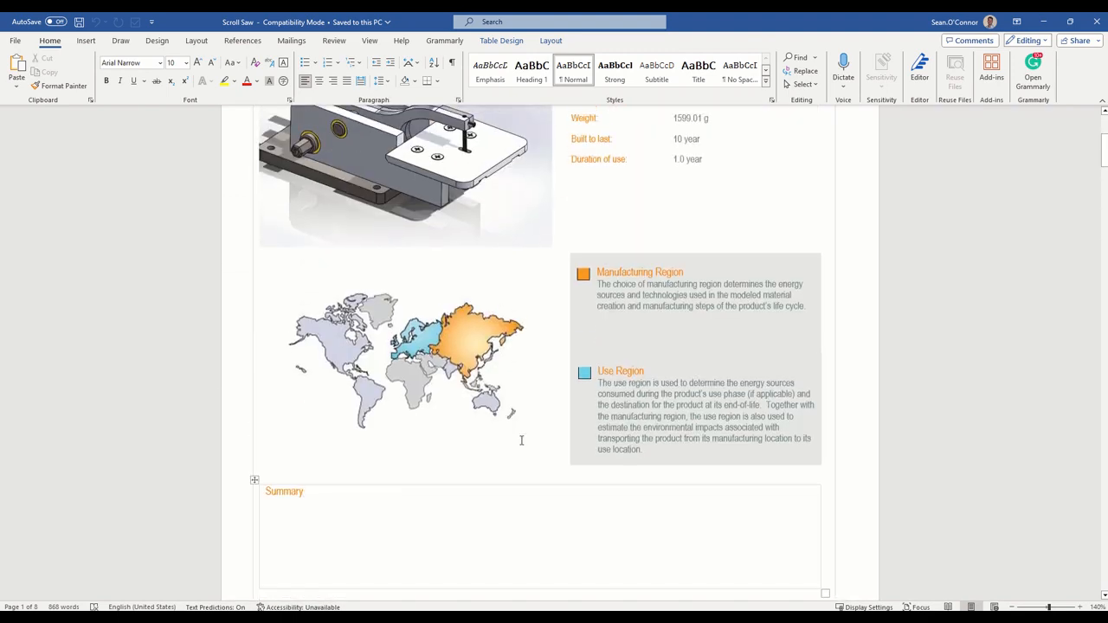
scroll(521, 441, down, 5)
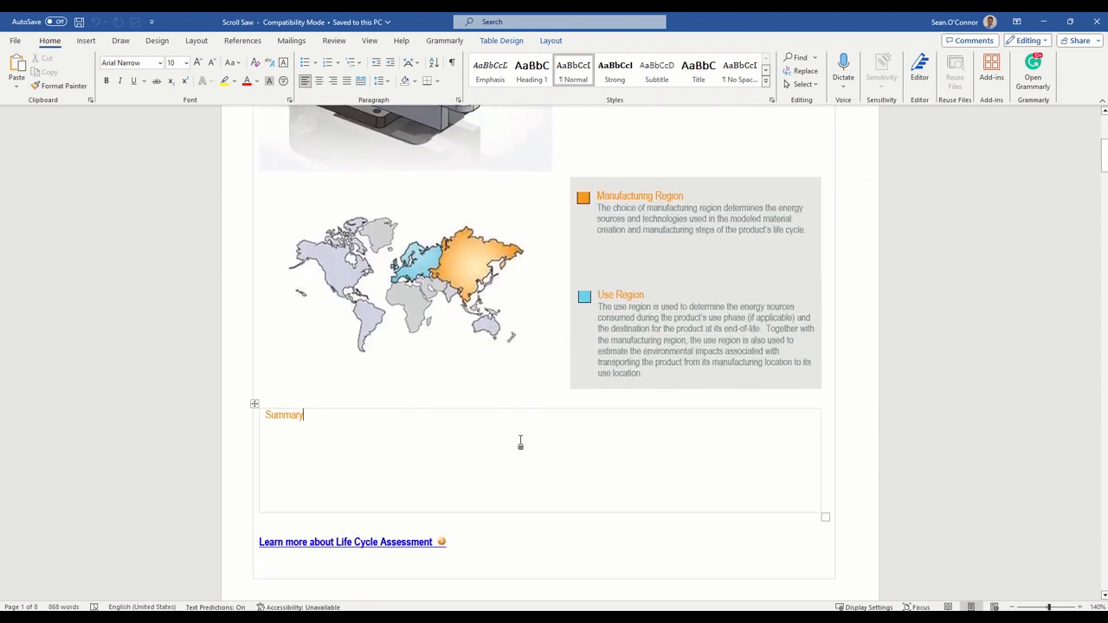
scroll(537, 430, up, 3)
scroll(540, 428, down, 11)
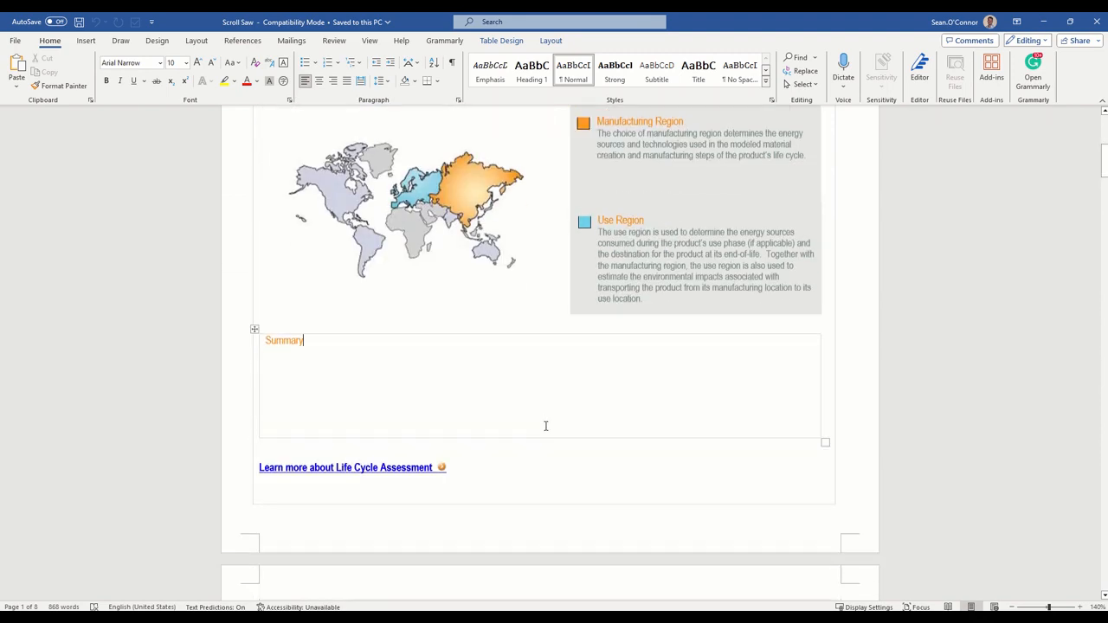
Examine the Environmental Impact page's carbon footprint, energy, air acidification and water eutrophication breakdowns, and the material financial impact.
scroll(545, 425, down, 15)
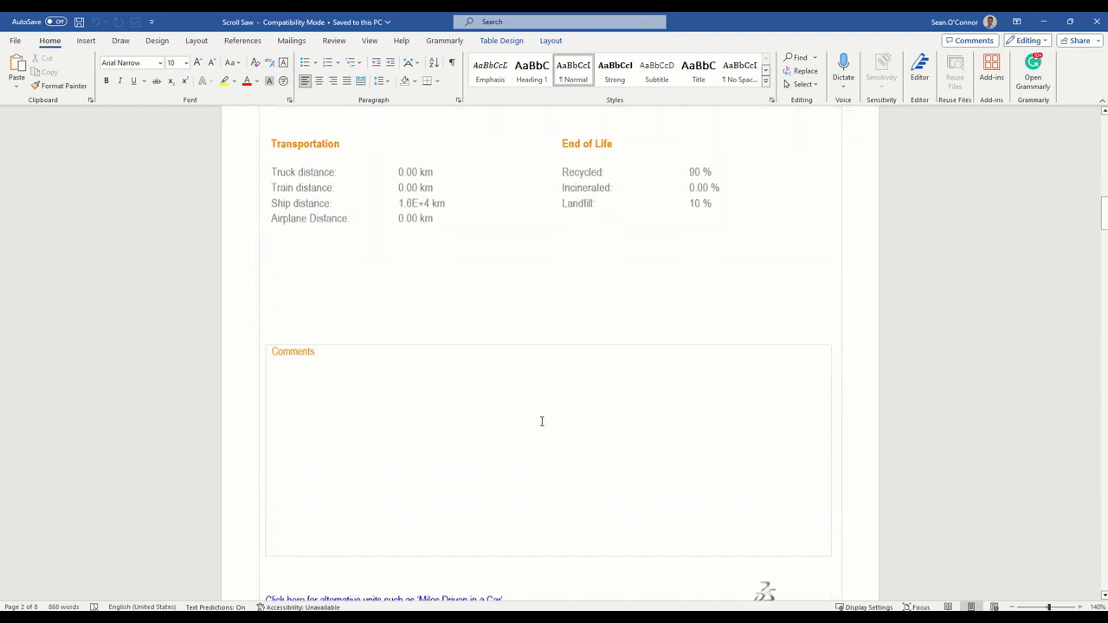
scroll(538, 424, down, 5)
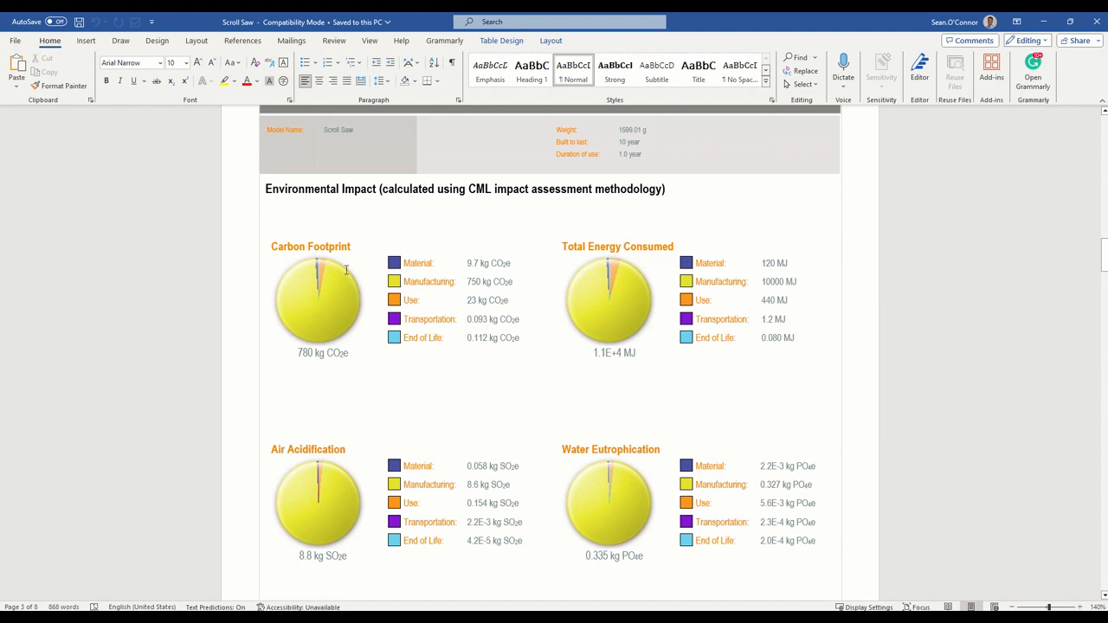
drag(433, 338, 408, 259)
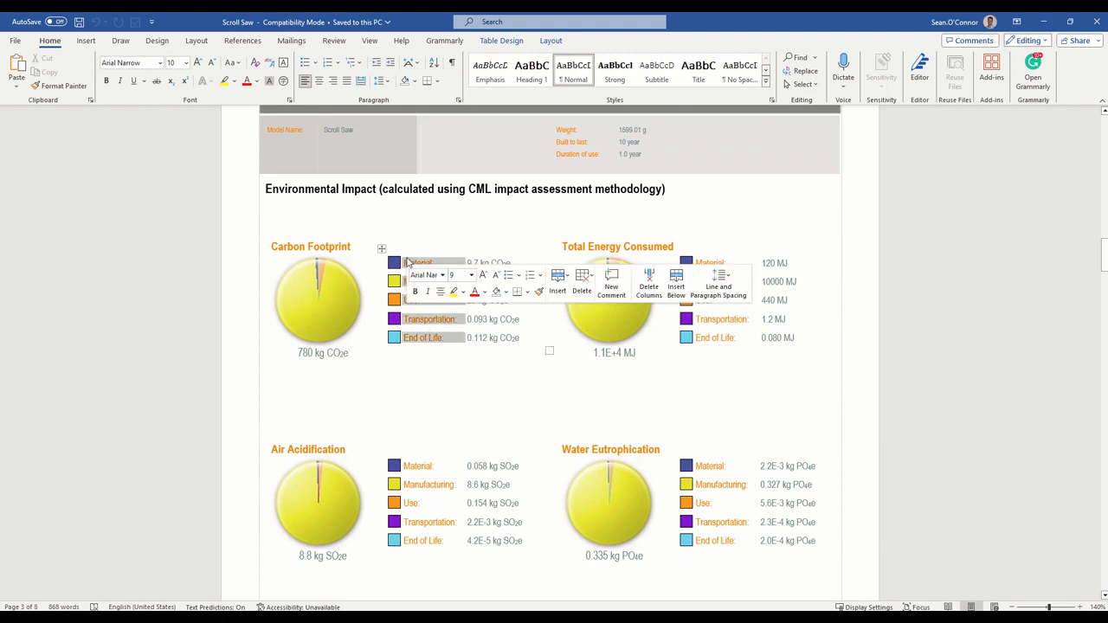
click(421, 412)
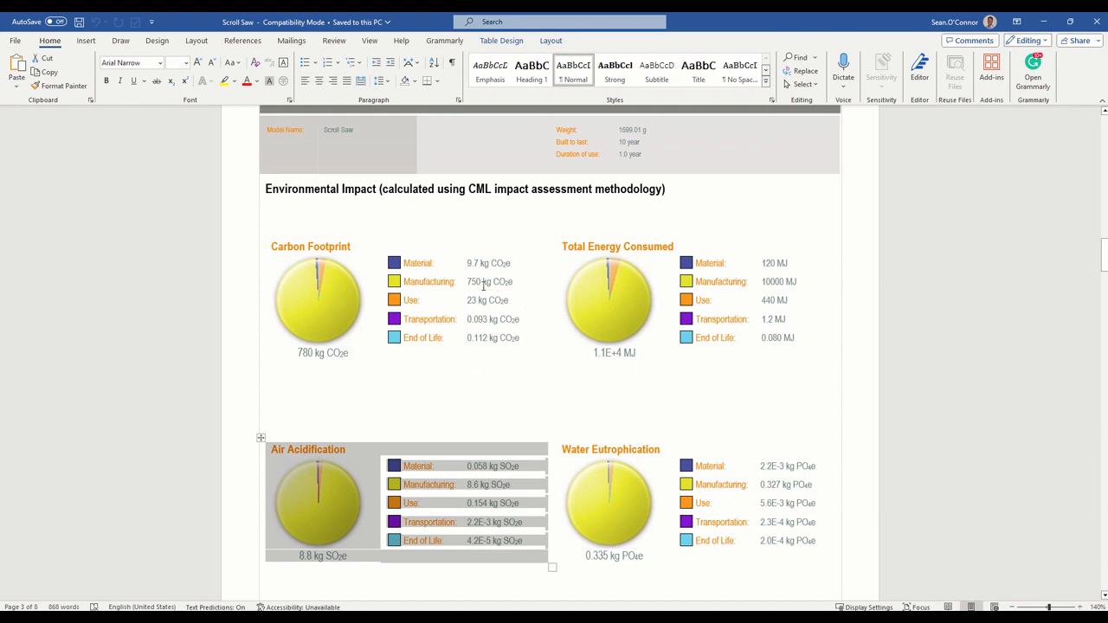
click(597, 386)
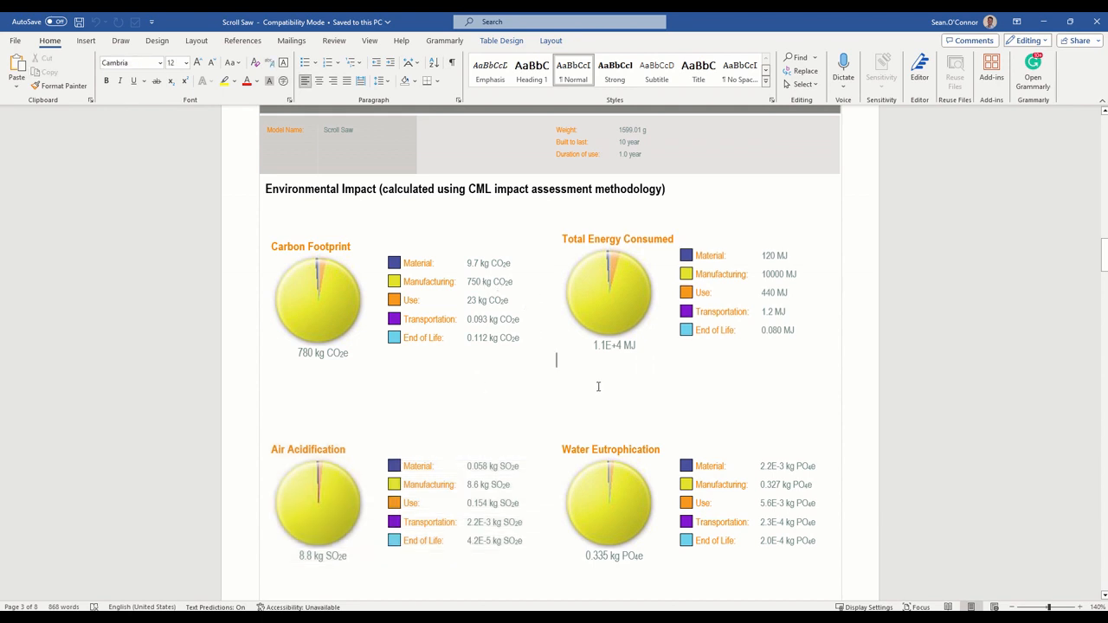
double_click(462, 406)
scroll(425, 402, down, 1)
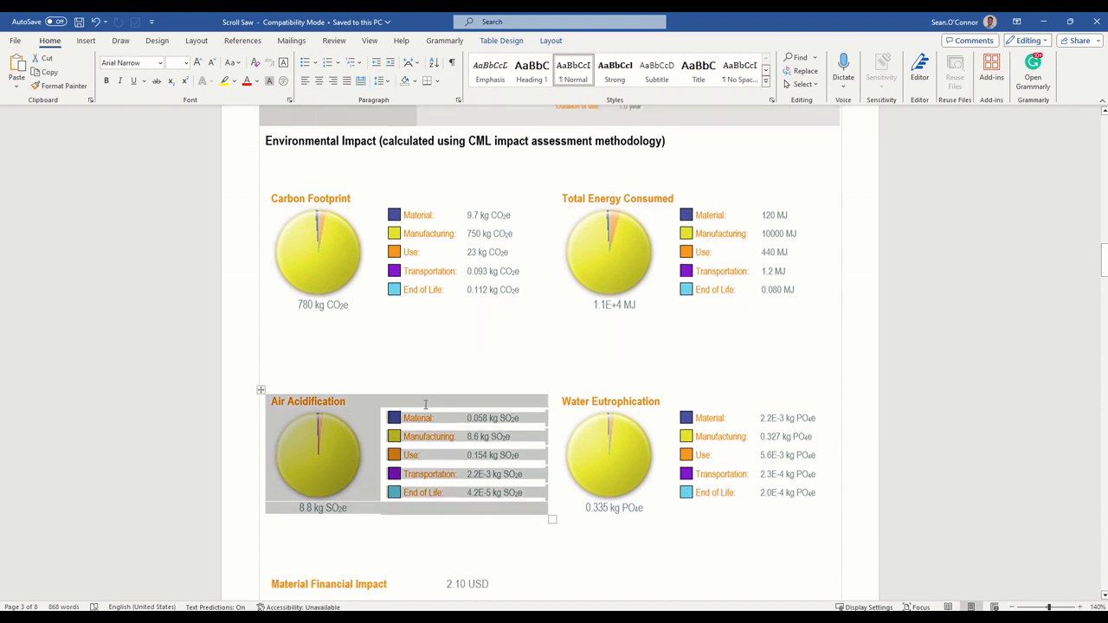
scroll(425, 404, down, 1)
click(444, 494)
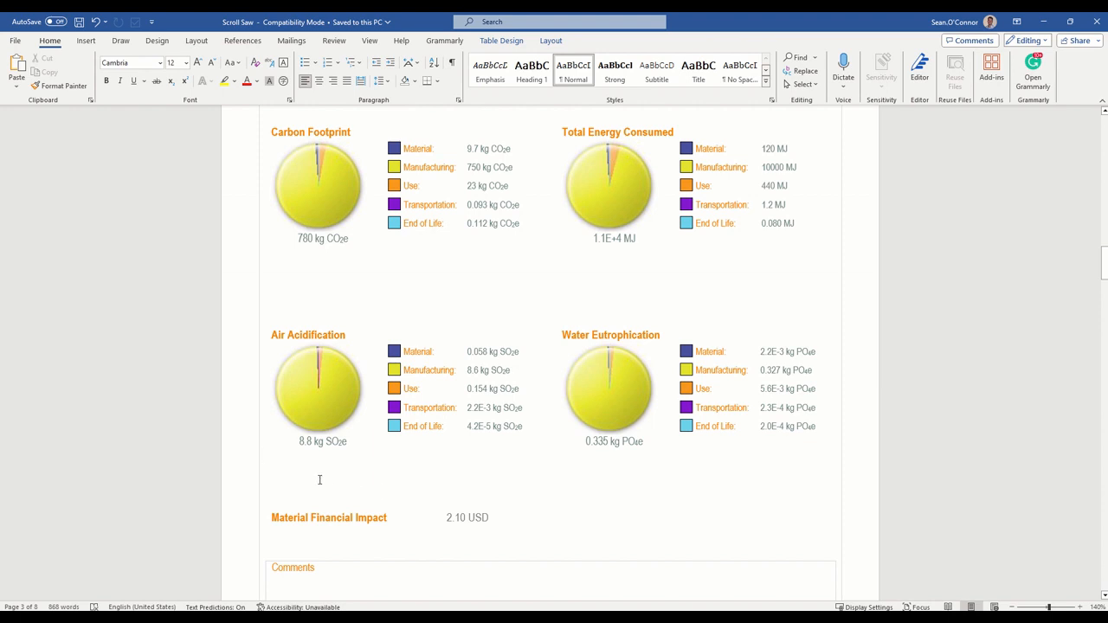
Look over the Comments boxes and alternative units links on the report's second and third pages.
scroll(322, 451, up, 2)
scroll(322, 452, up, 10)
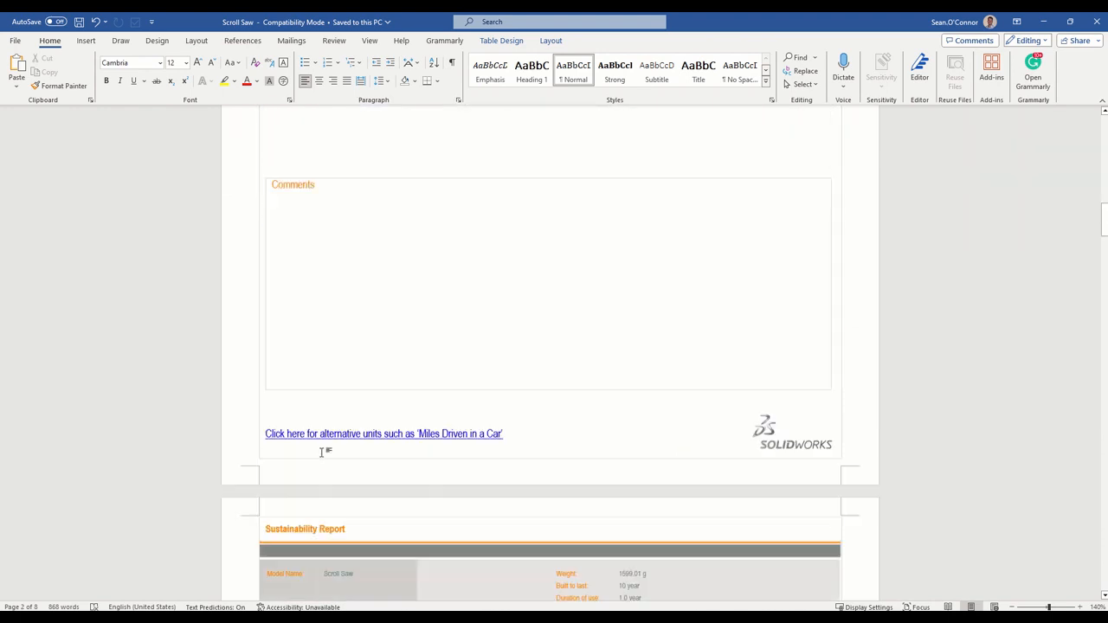
scroll(316, 456, down, 10)
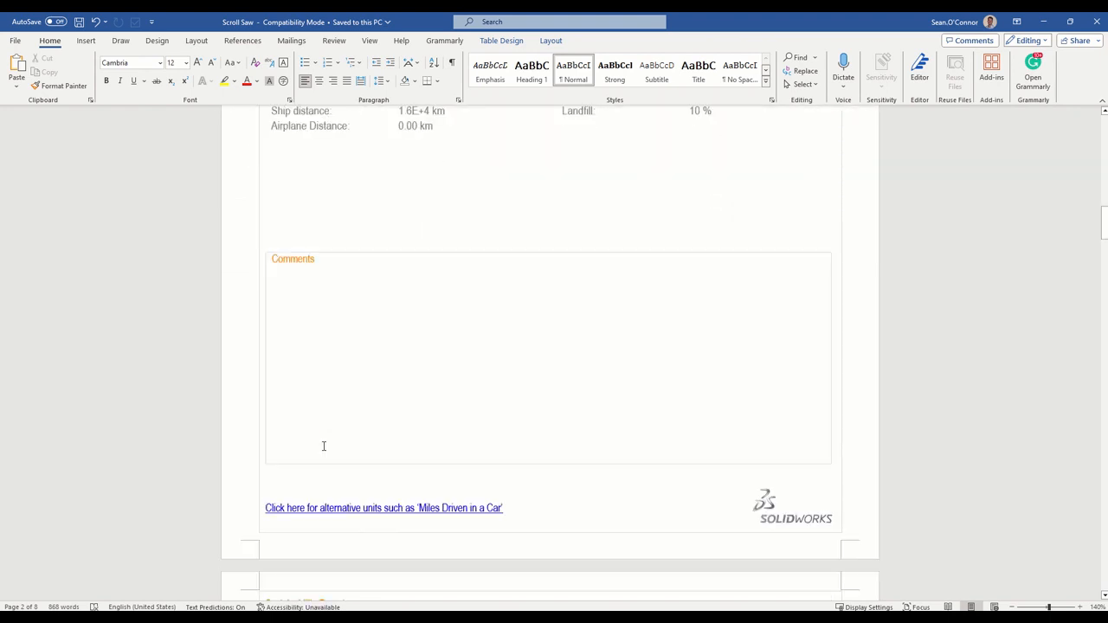
scroll(324, 448, down, 5)
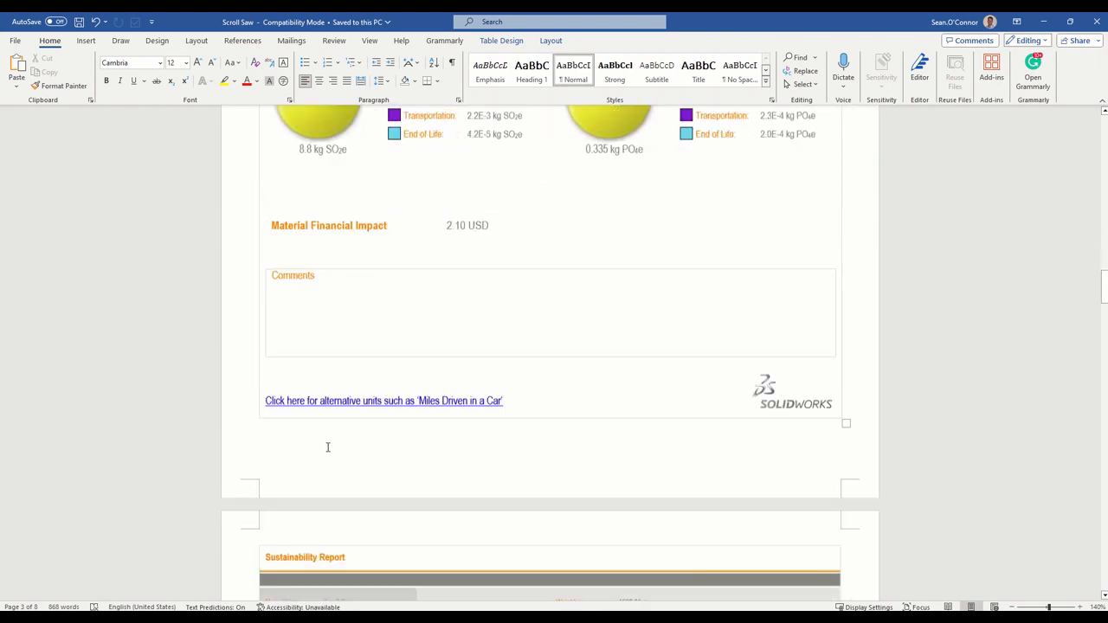